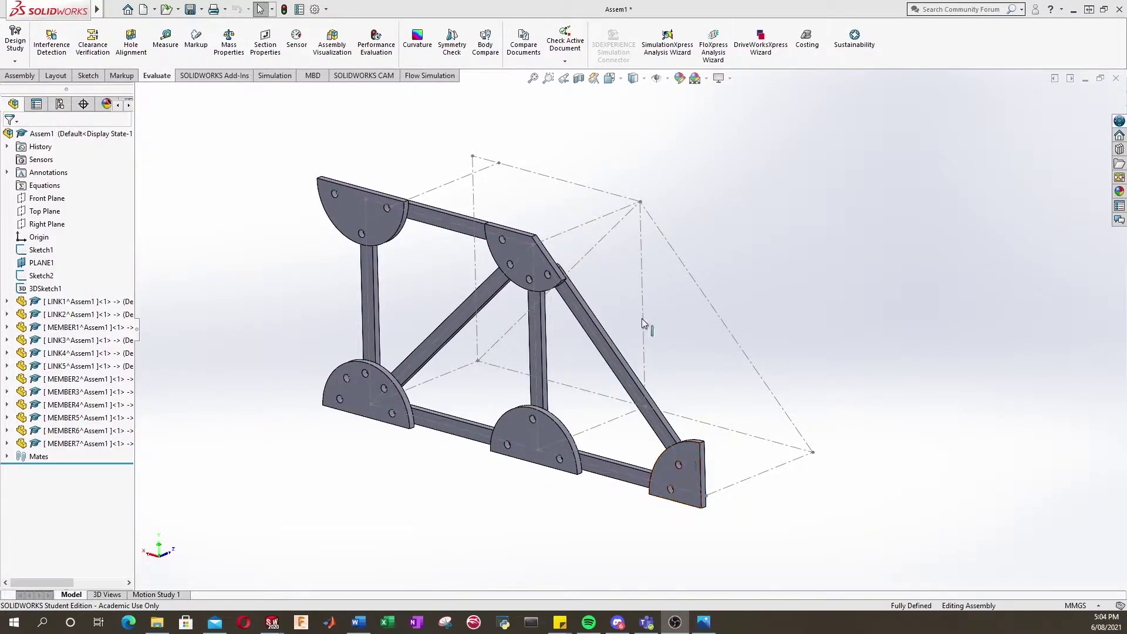
Examine the truss side from several angles, checking the two link plates at its vertical end.
scroll(643, 323, "down", 2)
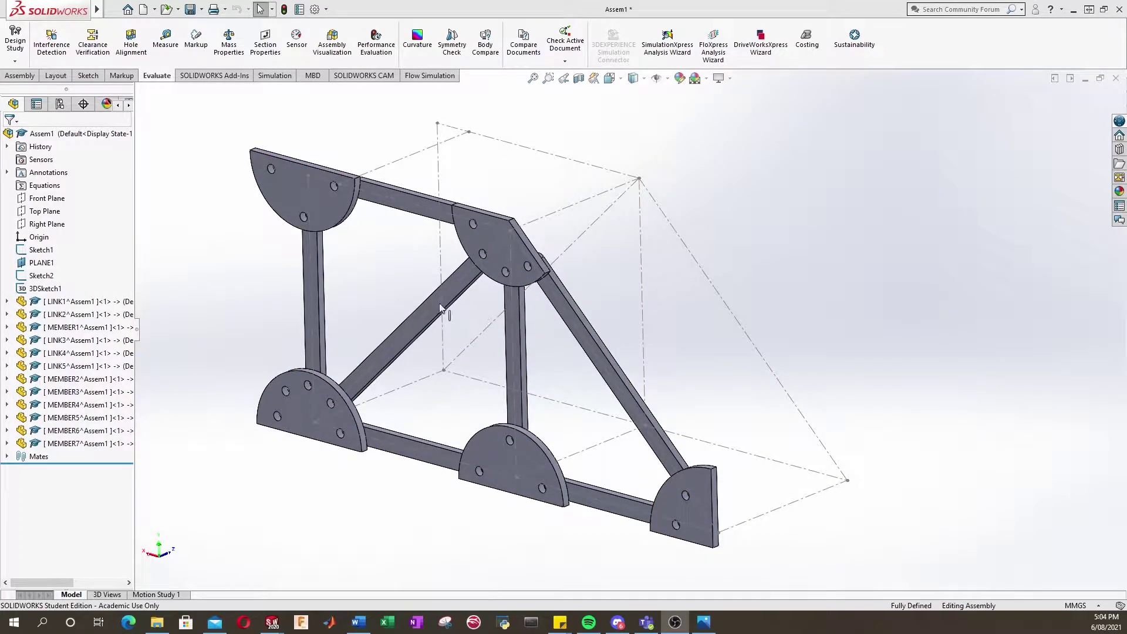
scroll(382, 256, "down", 2)
middle_click_drag(444, 275, 483, 355)
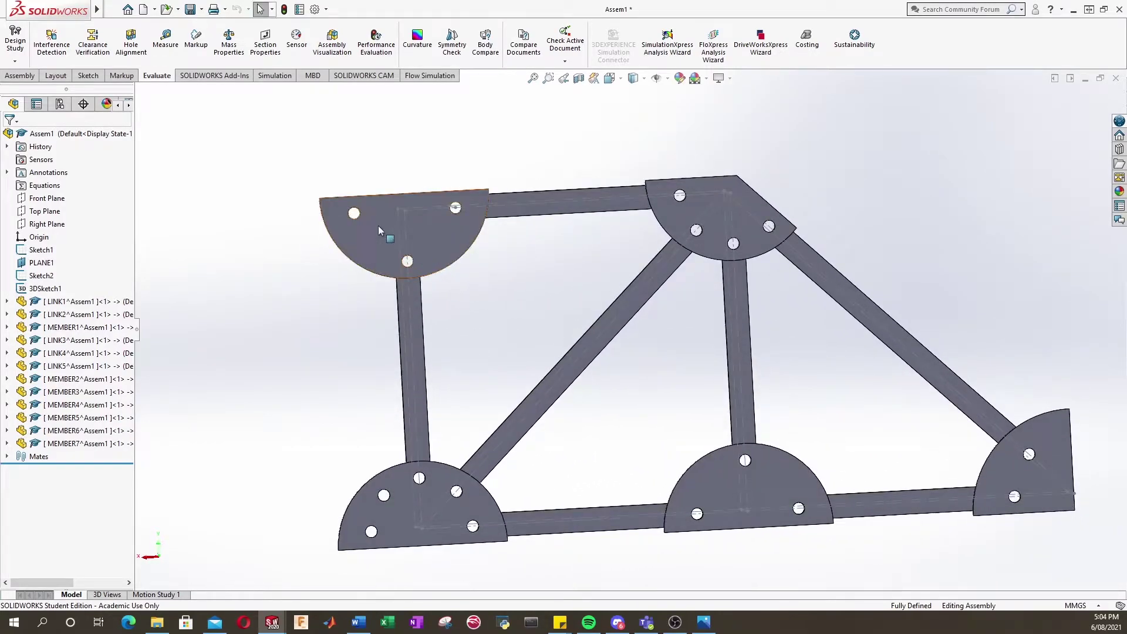
left_click(371, 238)
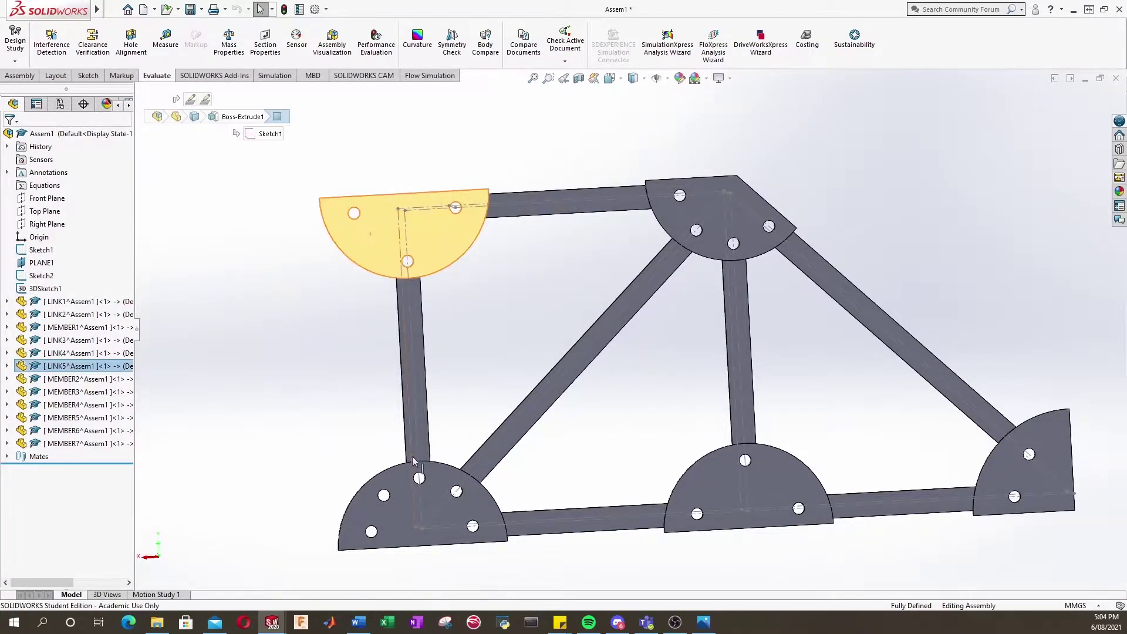
left_click(390, 526, "ctrl")
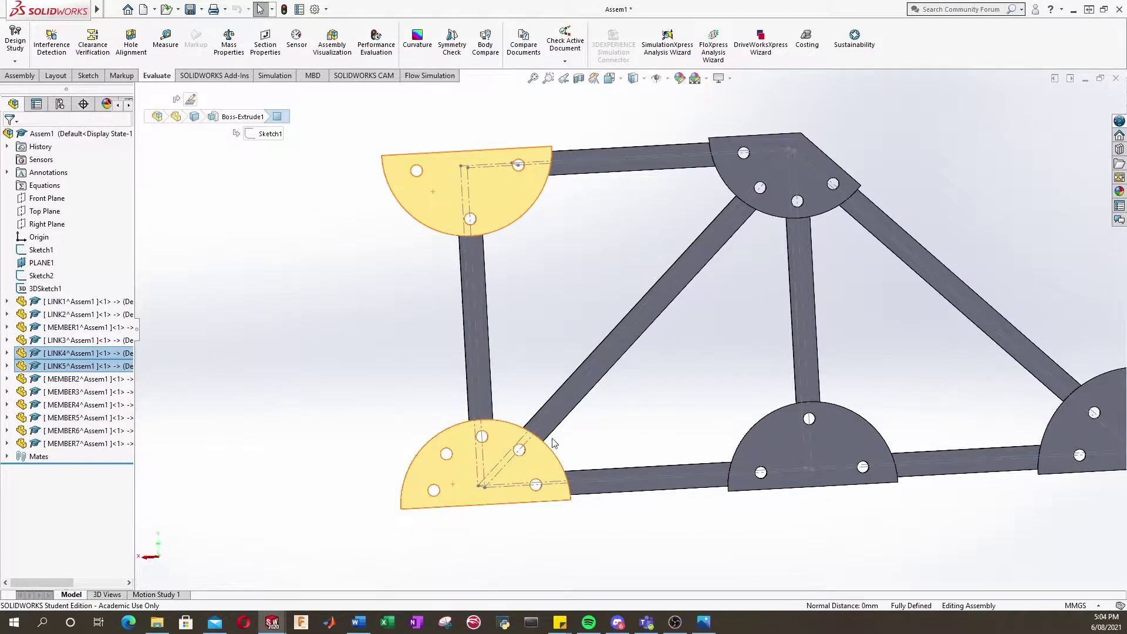
middle_click_drag(542, 541, 485, 301)
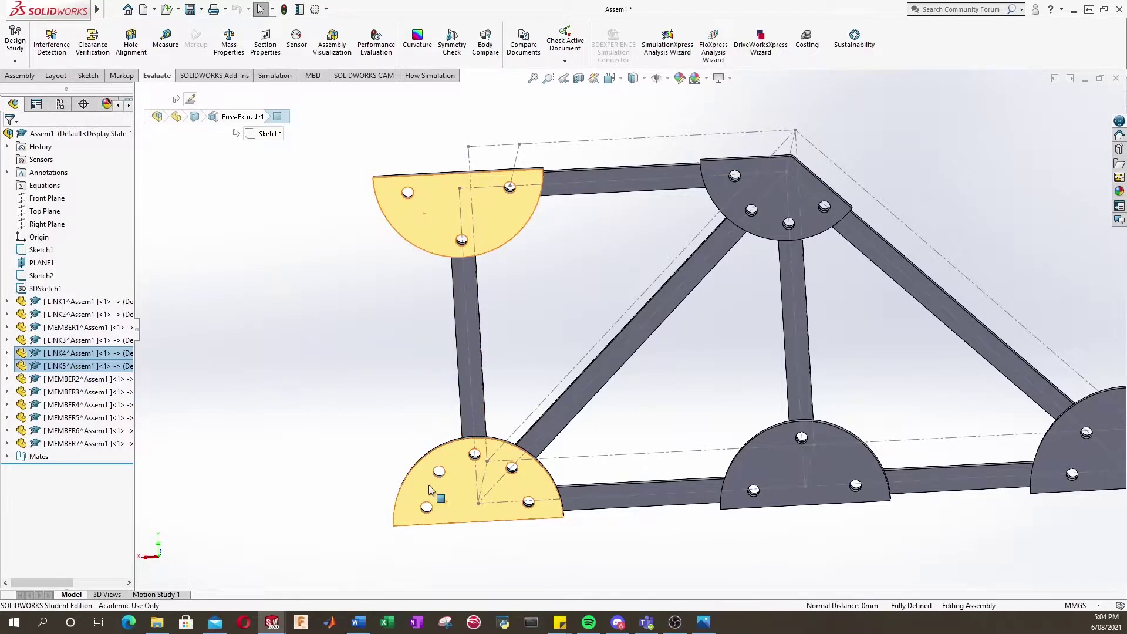
left_click(688, 334)
middle_click_drag(688, 334, 795, 368)
middle_click_drag(674, 332, 530, 345)
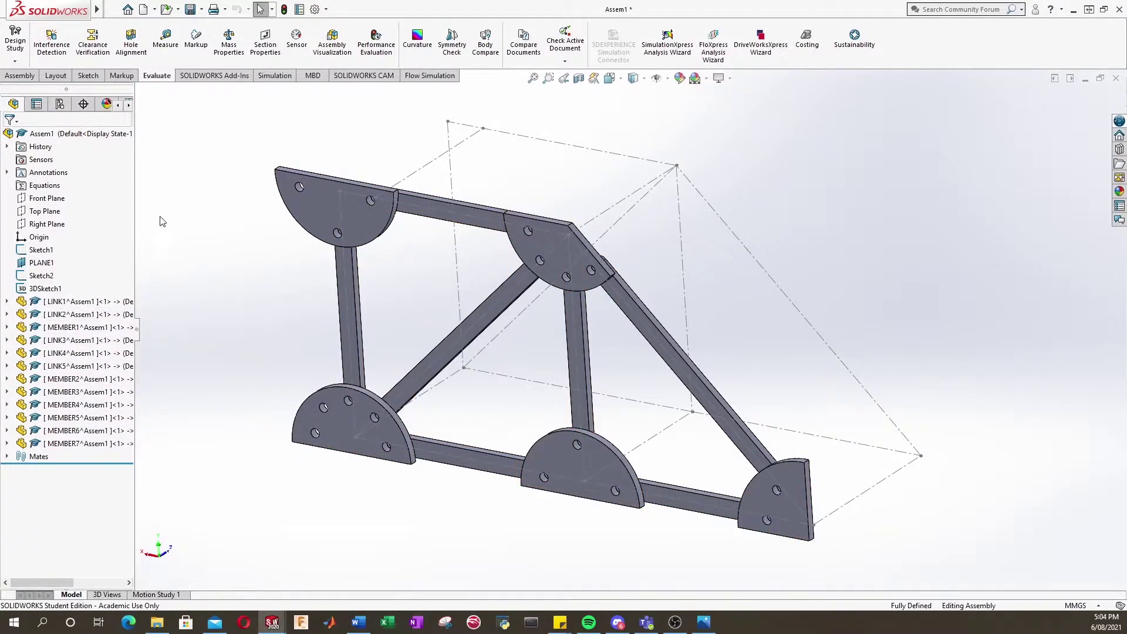
Save the assembly as Truss Bridge in the Bridge folder, in SOLIDWORKS Assembly format with in-context references.
left_click(113, 9)
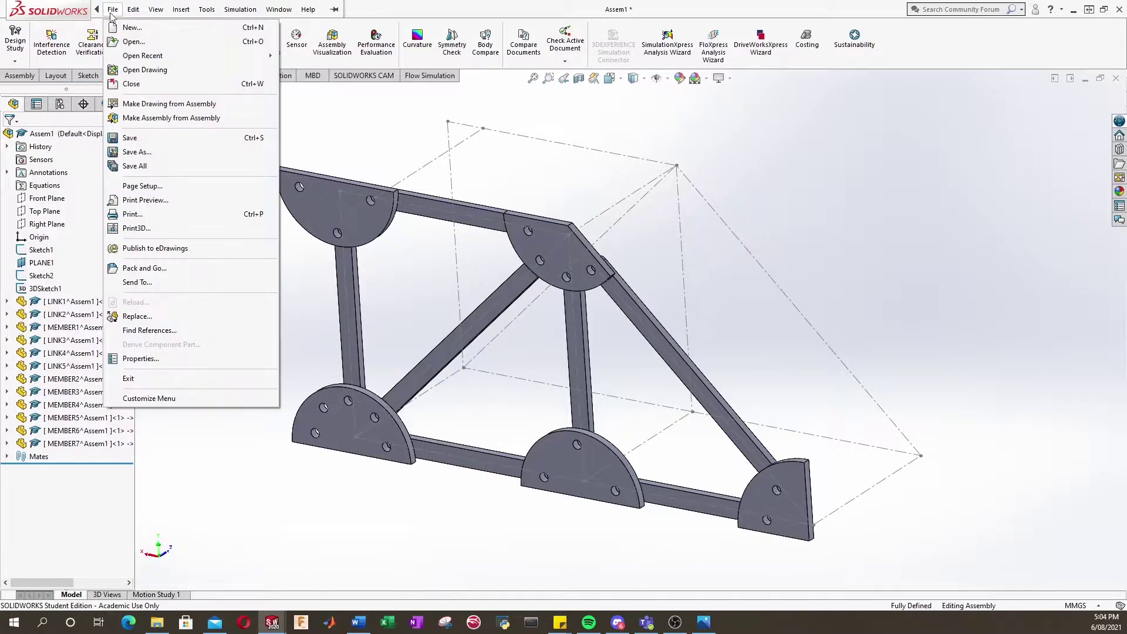
left_click(138, 152)
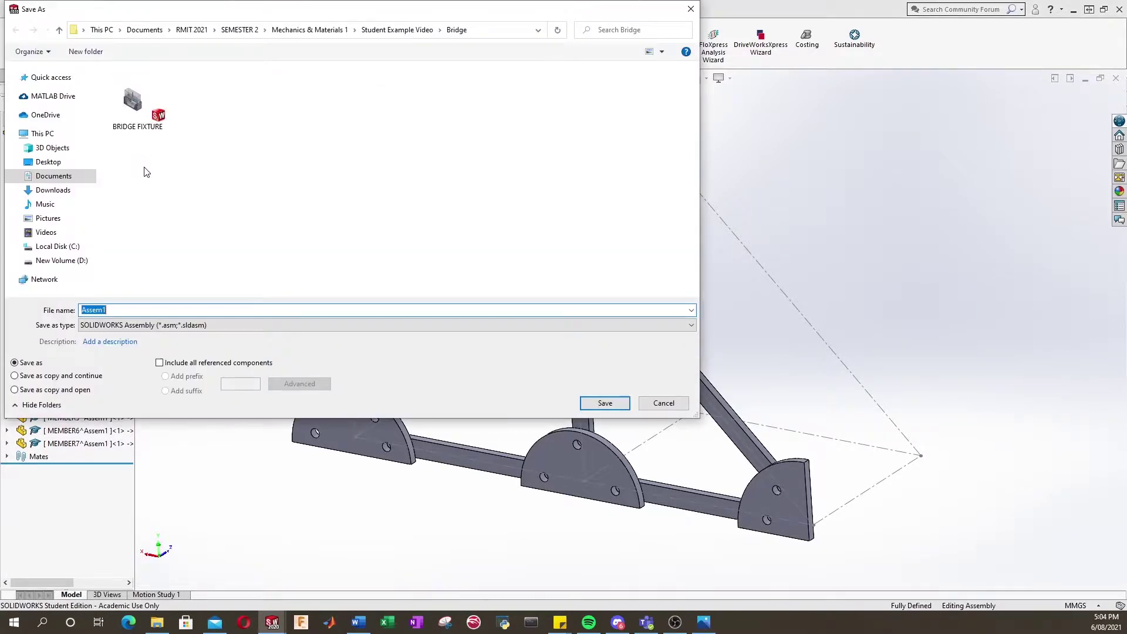
left_click_drag(316, 13, 425, 70)
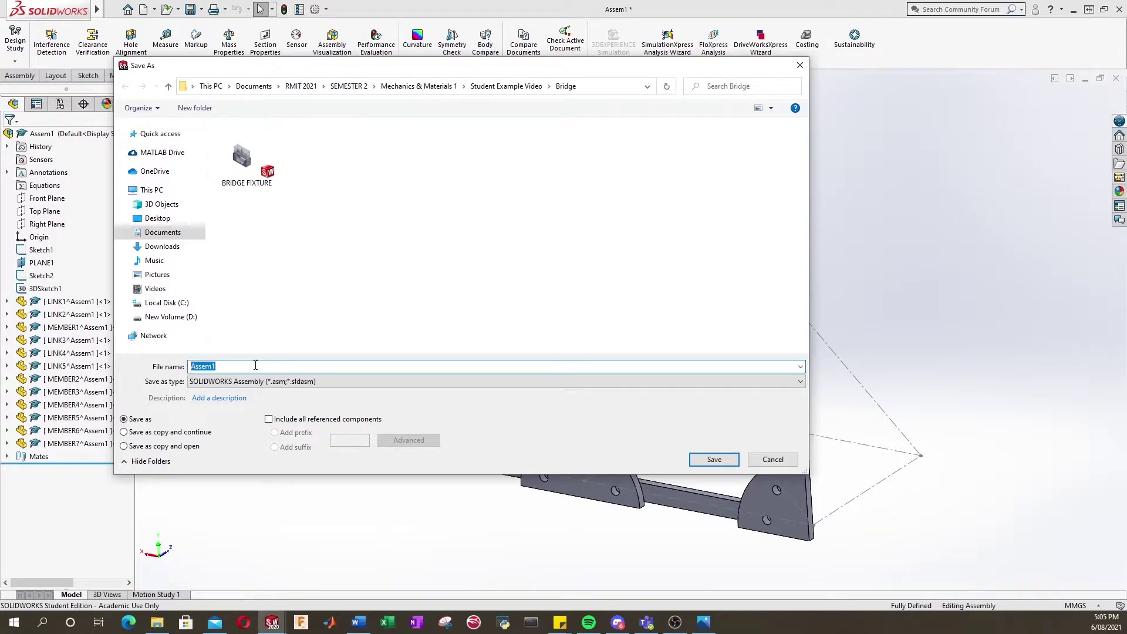
type("Truss Brid")
left_click(302, 382)
left_click(301, 392)
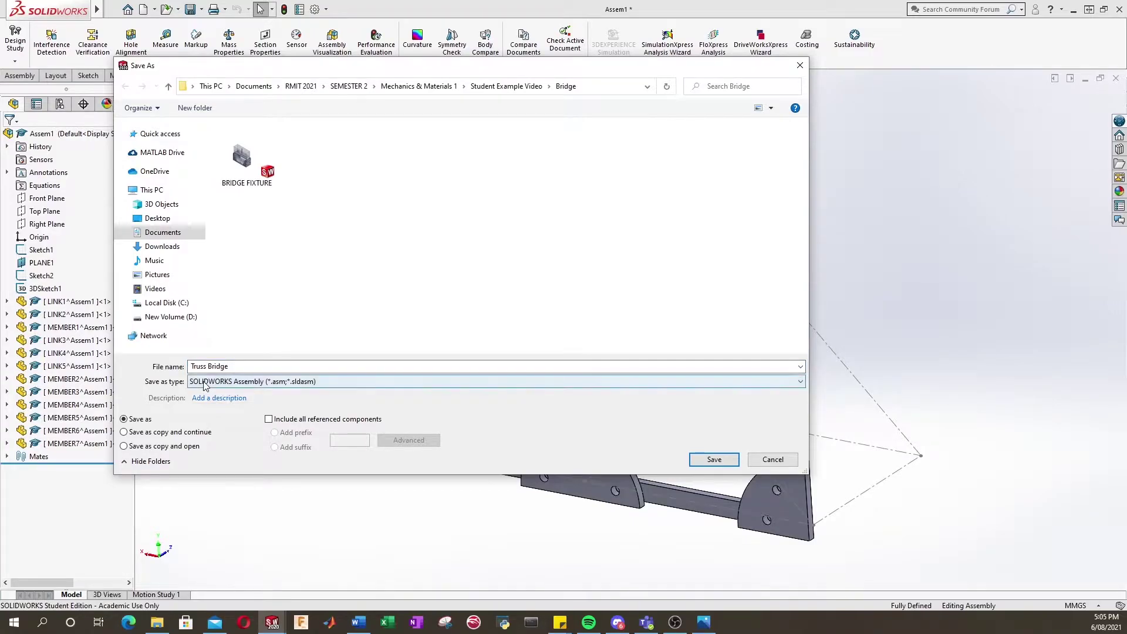
left_click(707, 460)
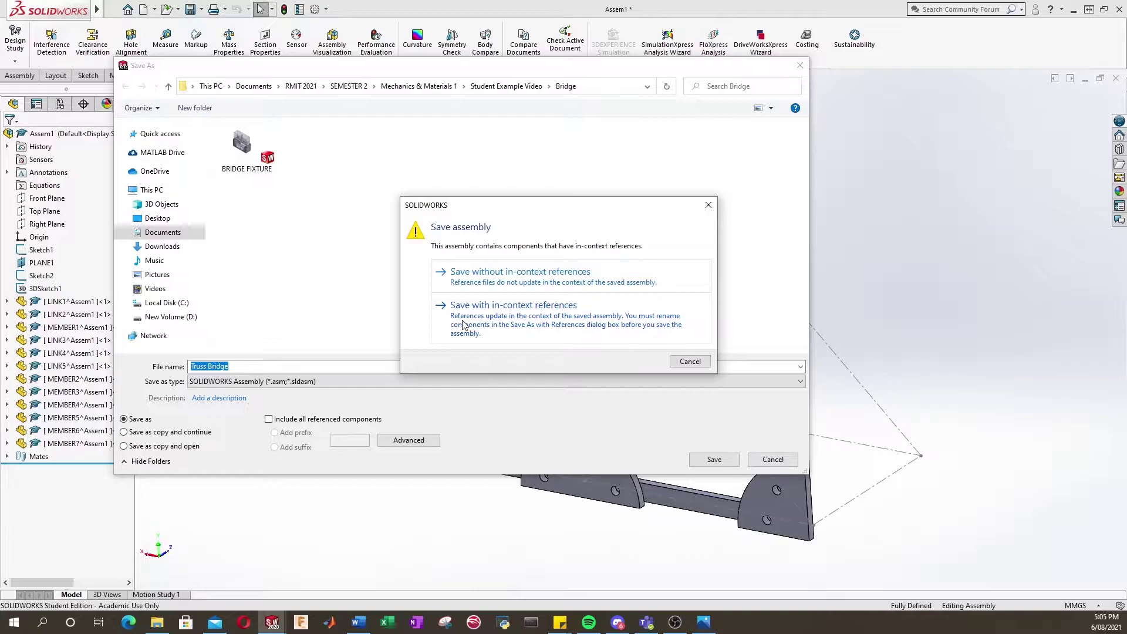
left_click(526, 322)
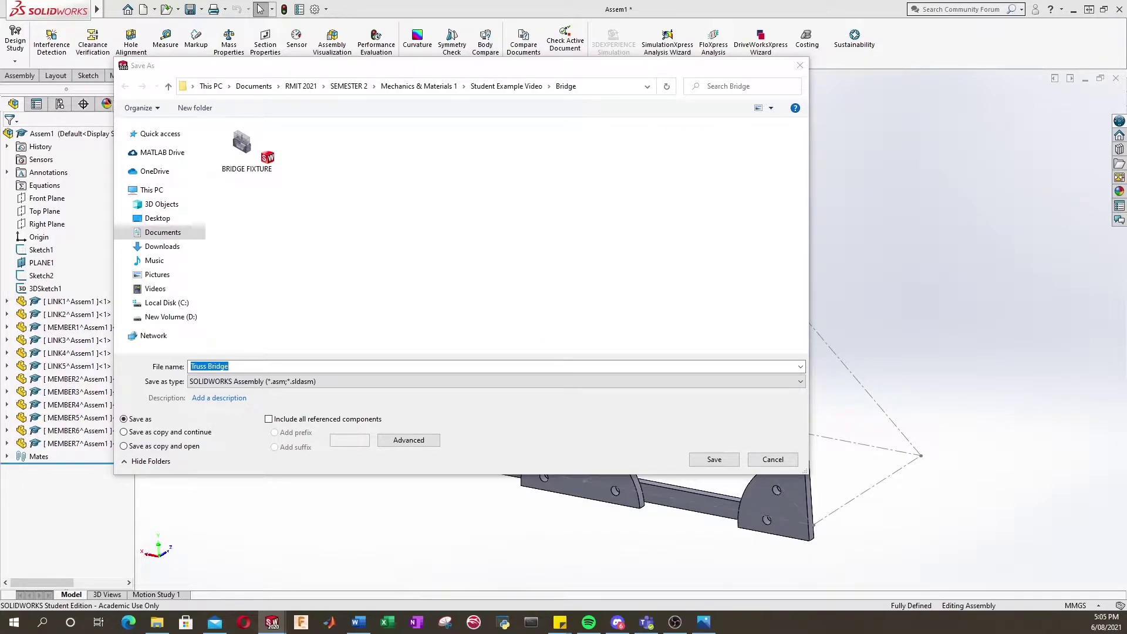
left_click(409, 441)
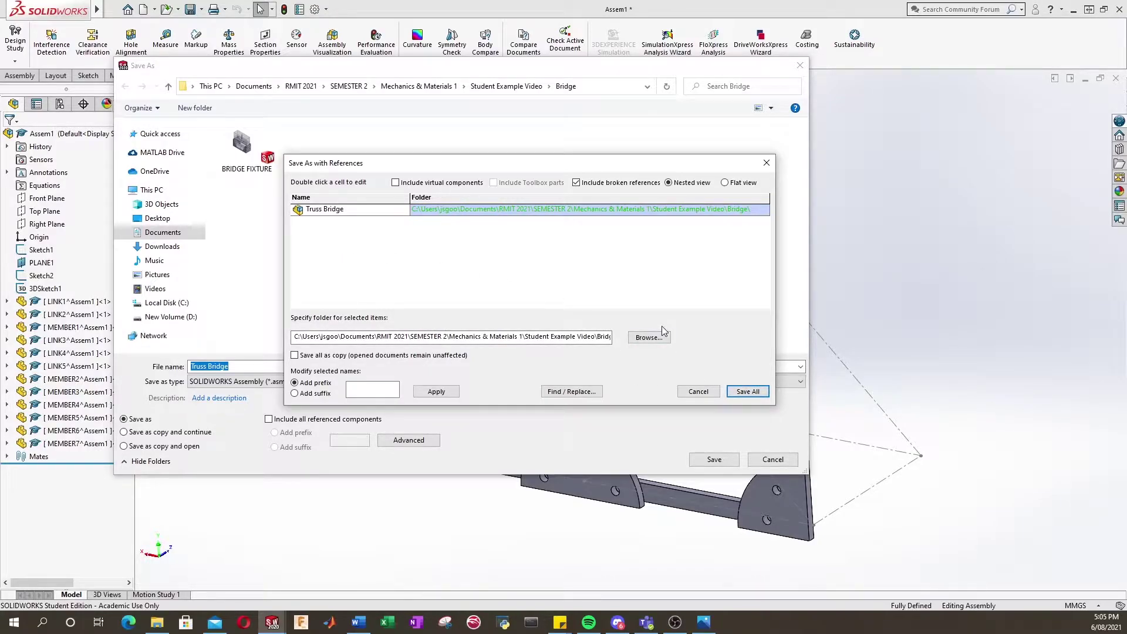
left_click(755, 394)
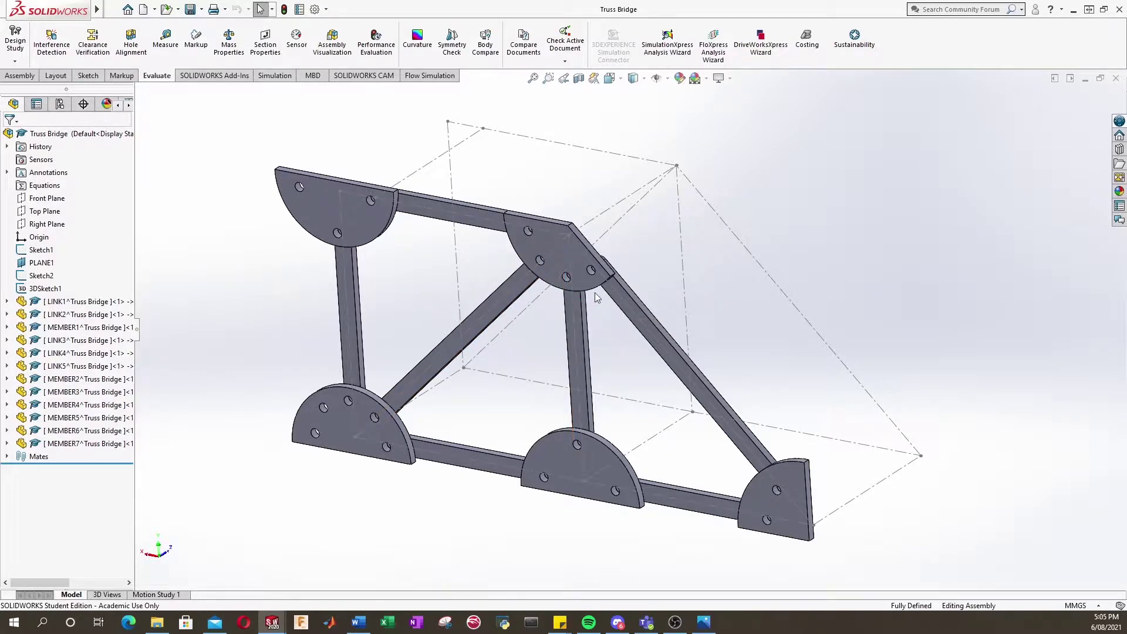
middle_click_drag(669, 280, 597, 289)
middle_click_drag(748, 259, 633, 317)
left_click(529, 272)
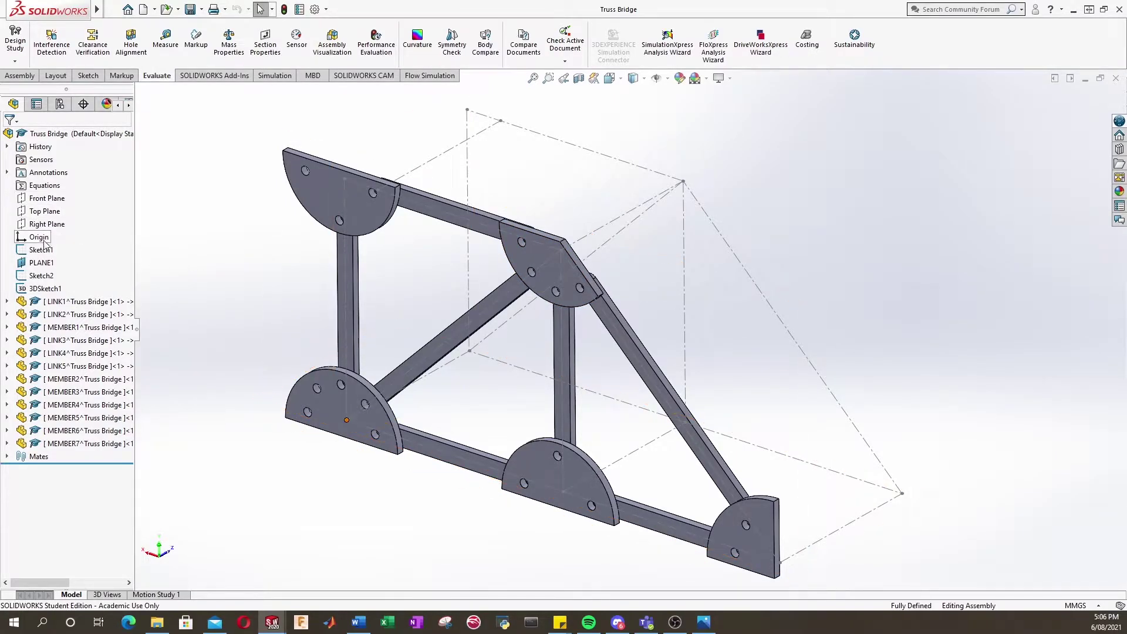
left_click(47, 267)
middle_click_drag(622, 305, 679, 300)
left_click(776, 233)
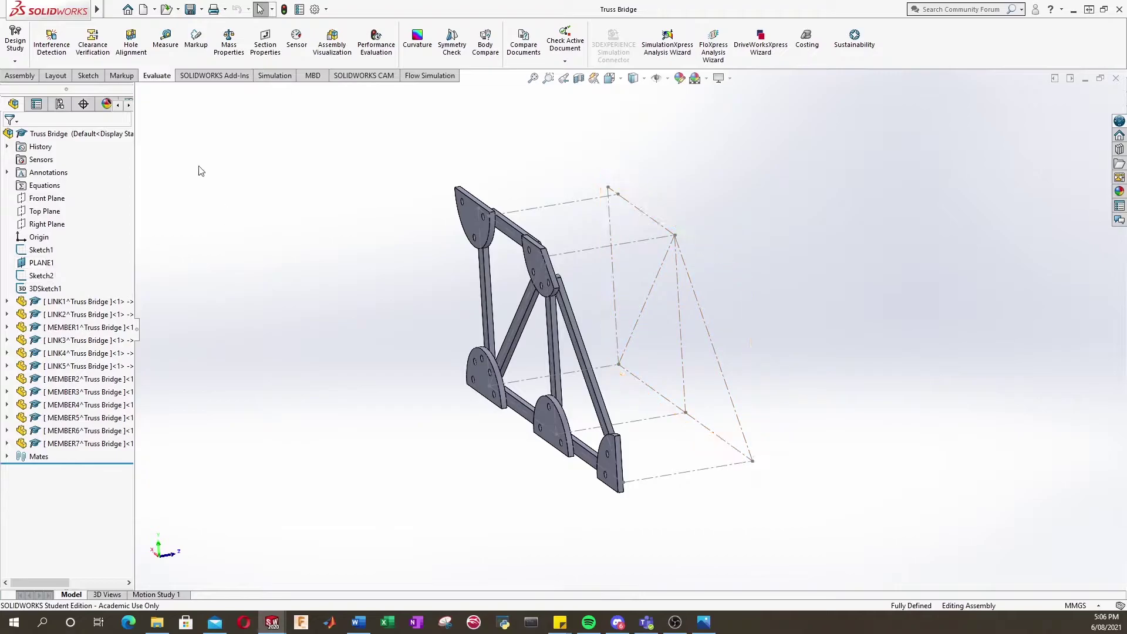
Create a reference plane midway between the Front Plane and PLANE1.
left_click(111, 10)
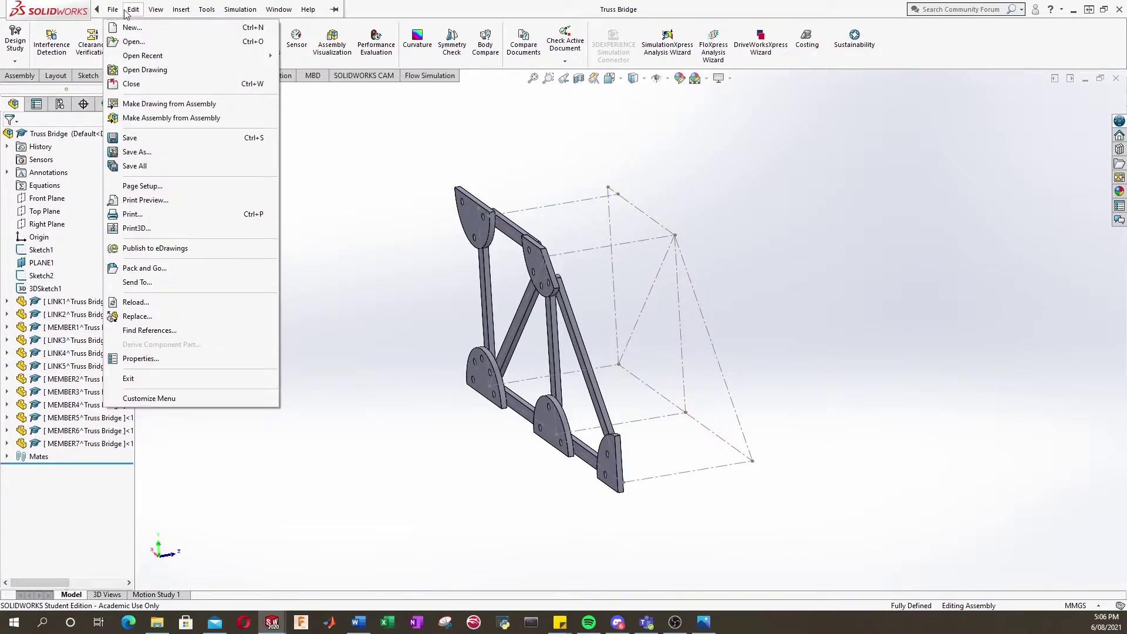
mouse_move(178, 12)
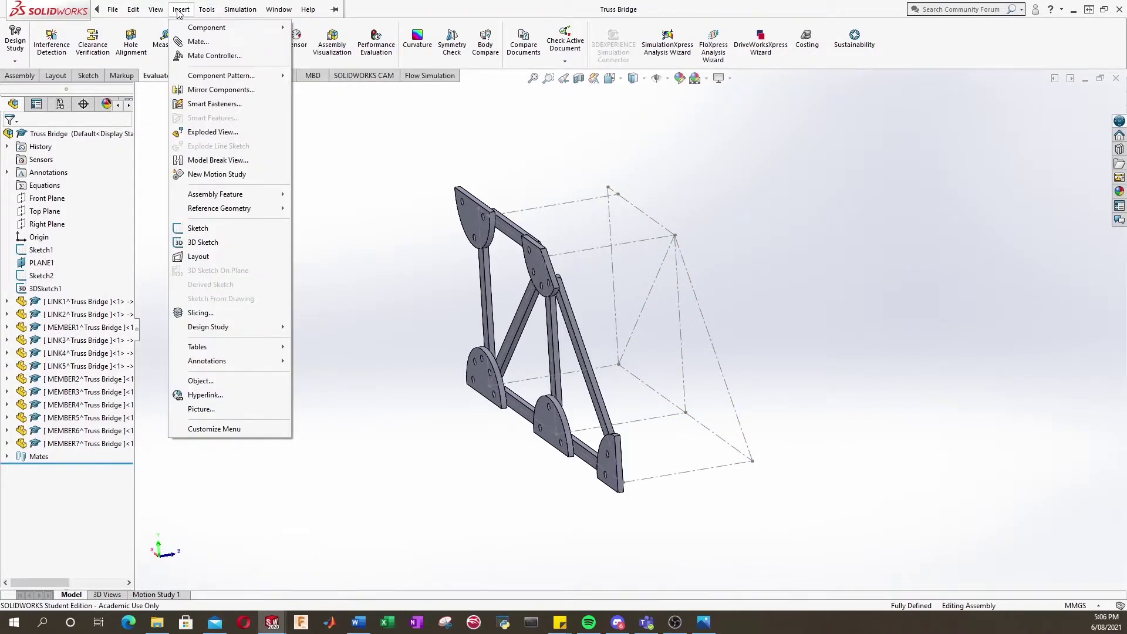
mouse_move(247, 208)
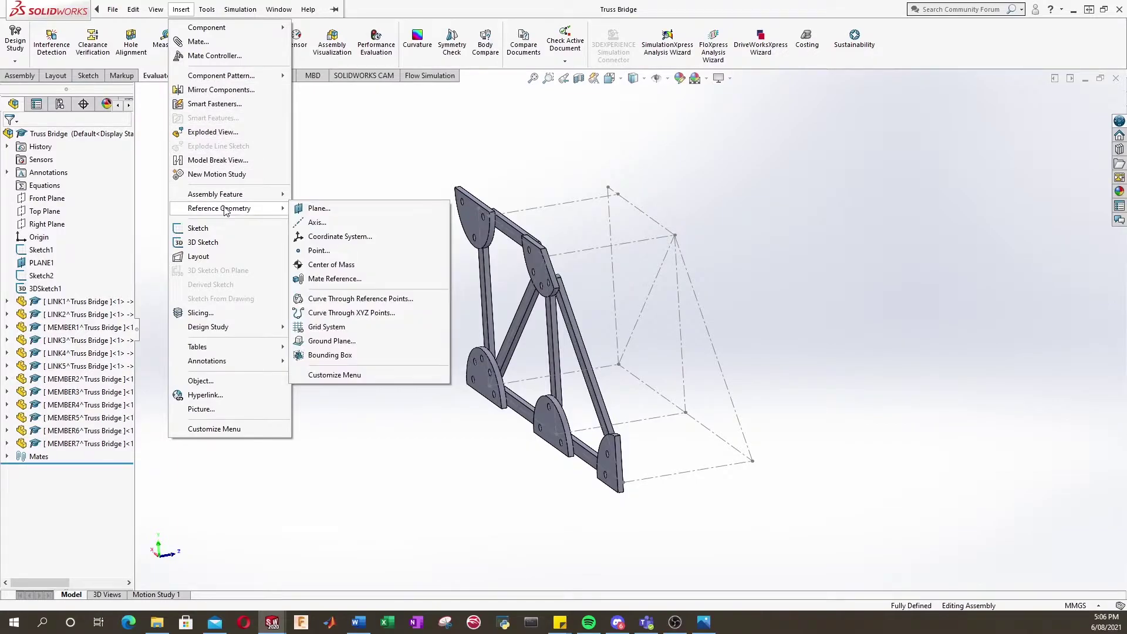
left_click(309, 211)
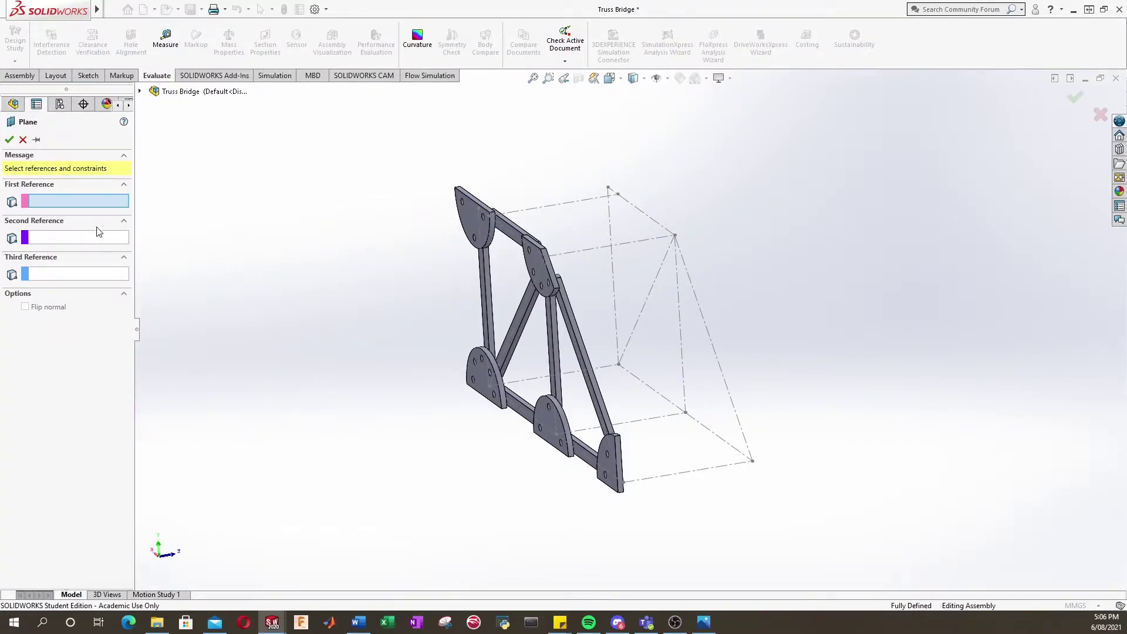
left_click(140, 92)
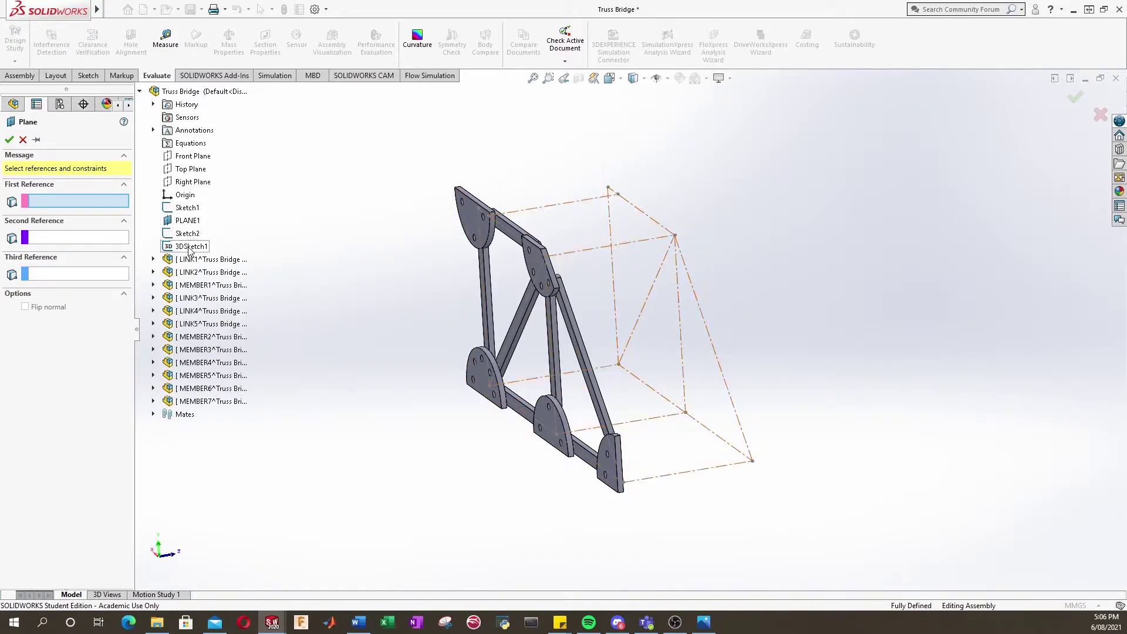
left_click(195, 156)
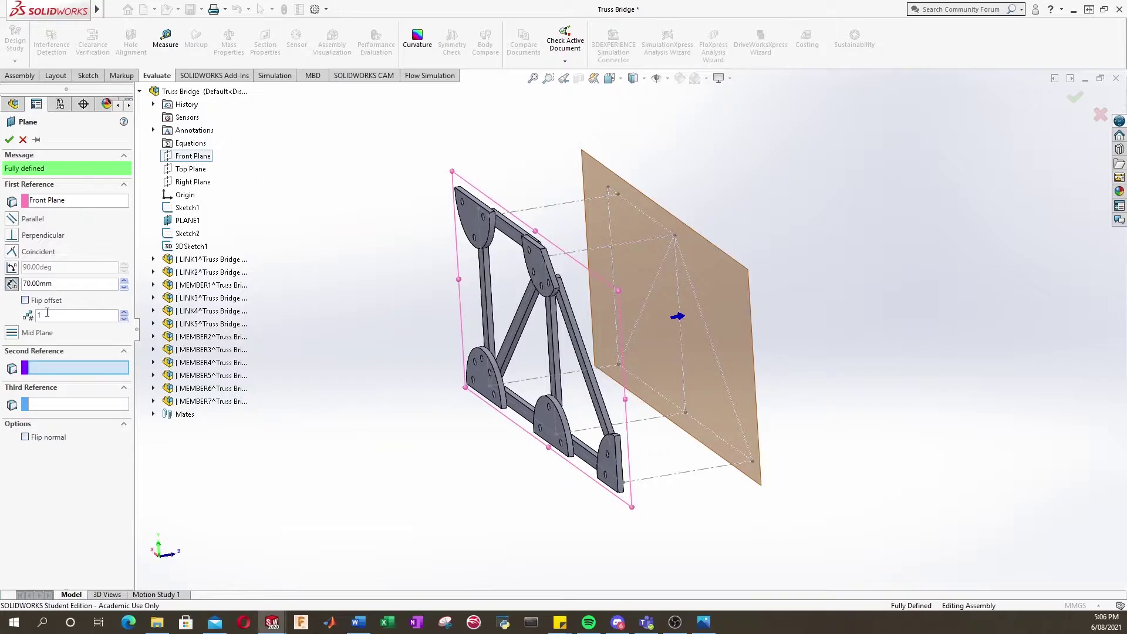
left_click(188, 221)
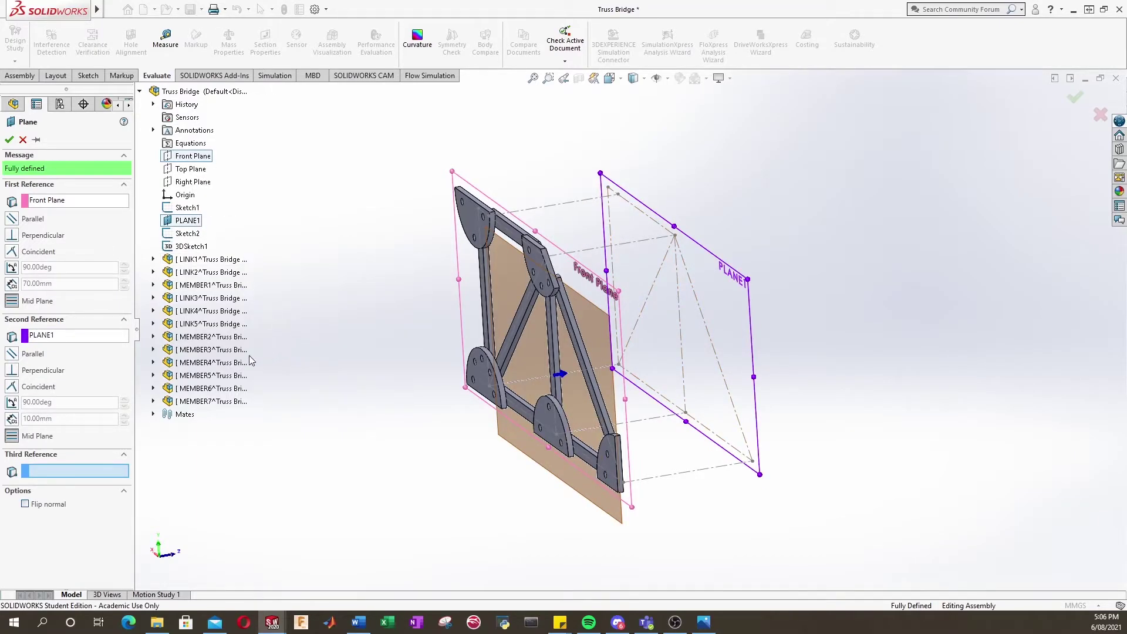
mouse_move(617, 358)
middle_mouse_down()
mouse_move(604, 332)
mouse_move(618, 309)
mouse_move(614, 339)
middle_mouse_up()
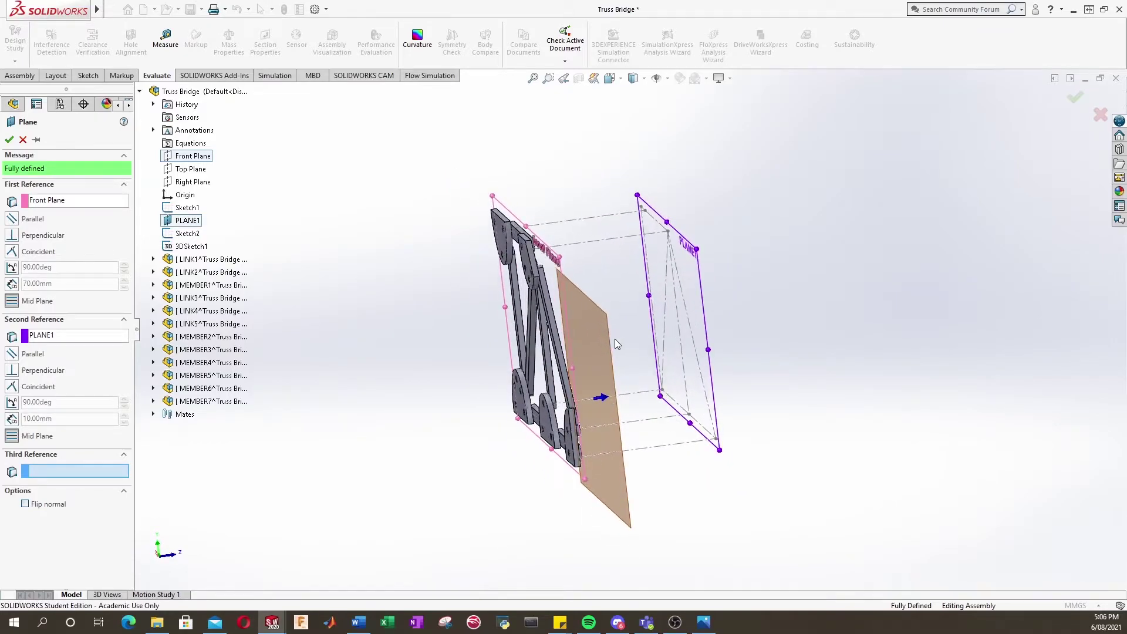
left_click(8, 139)
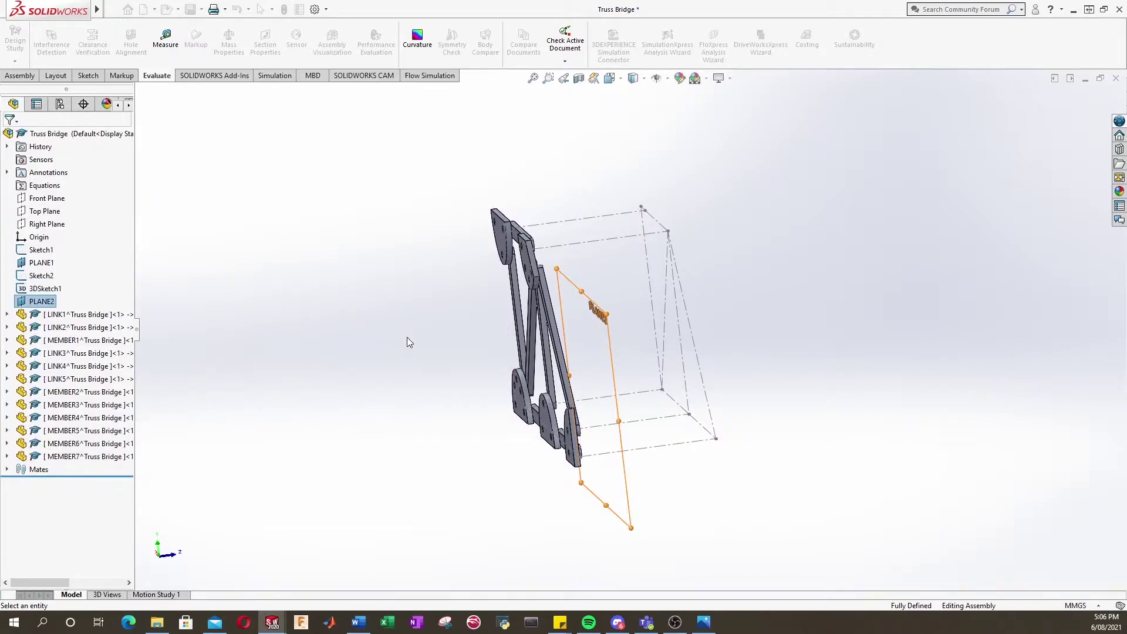
Rename the new mid plane as MIRROR PLANE.
left_click(43, 302)
right_click(45, 303)
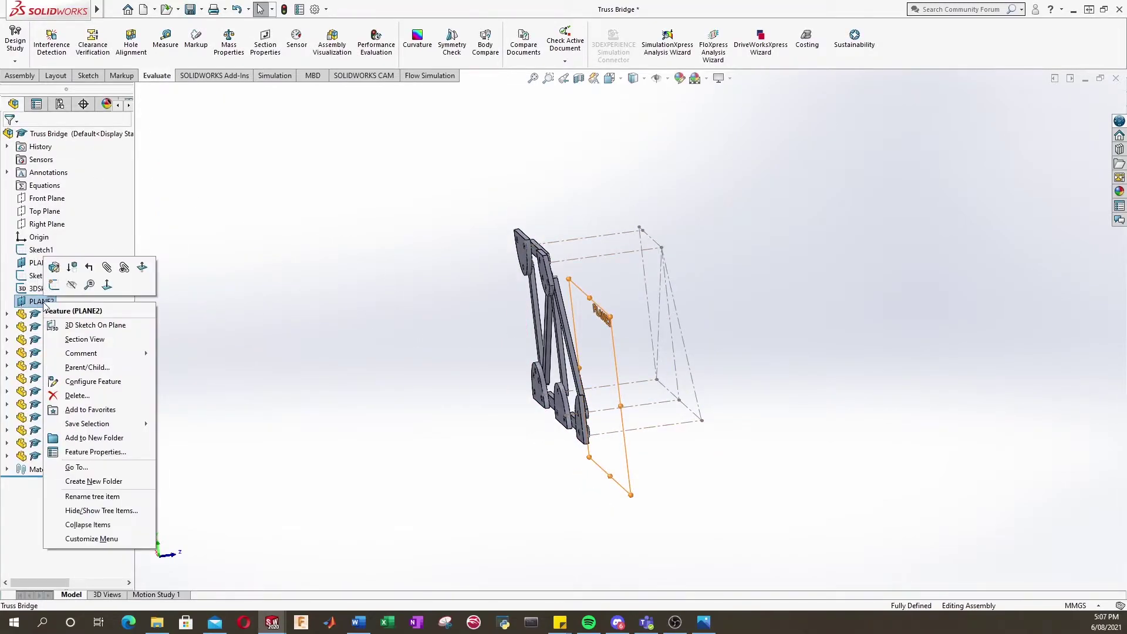
left_click(92, 496)
type("R")
type("irr")
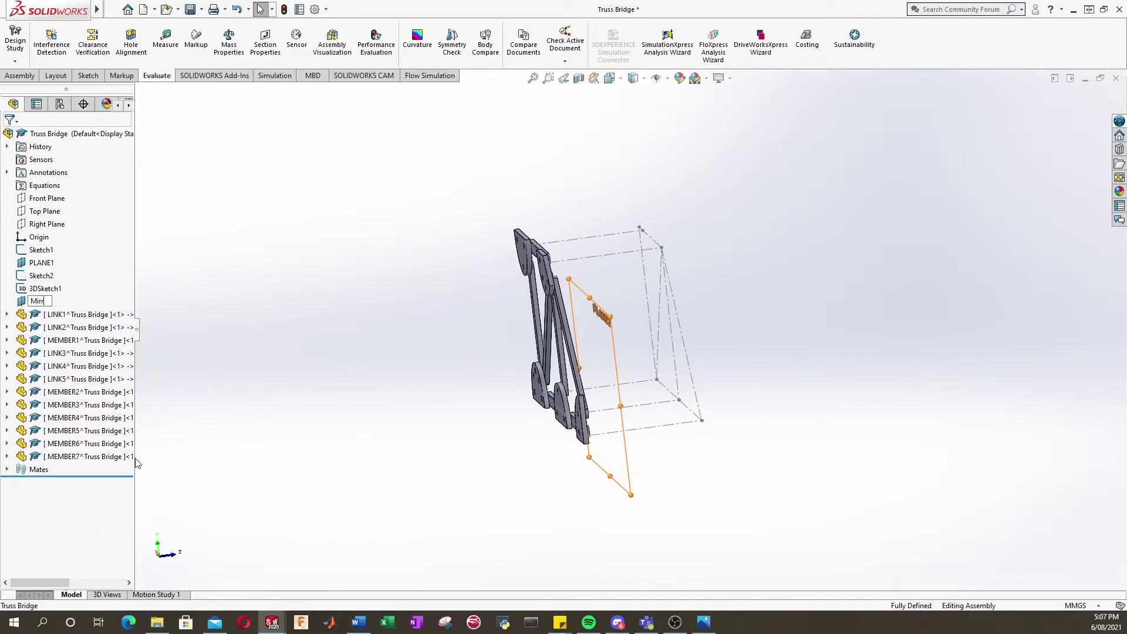
type("RROR PLANE")
key("Return")
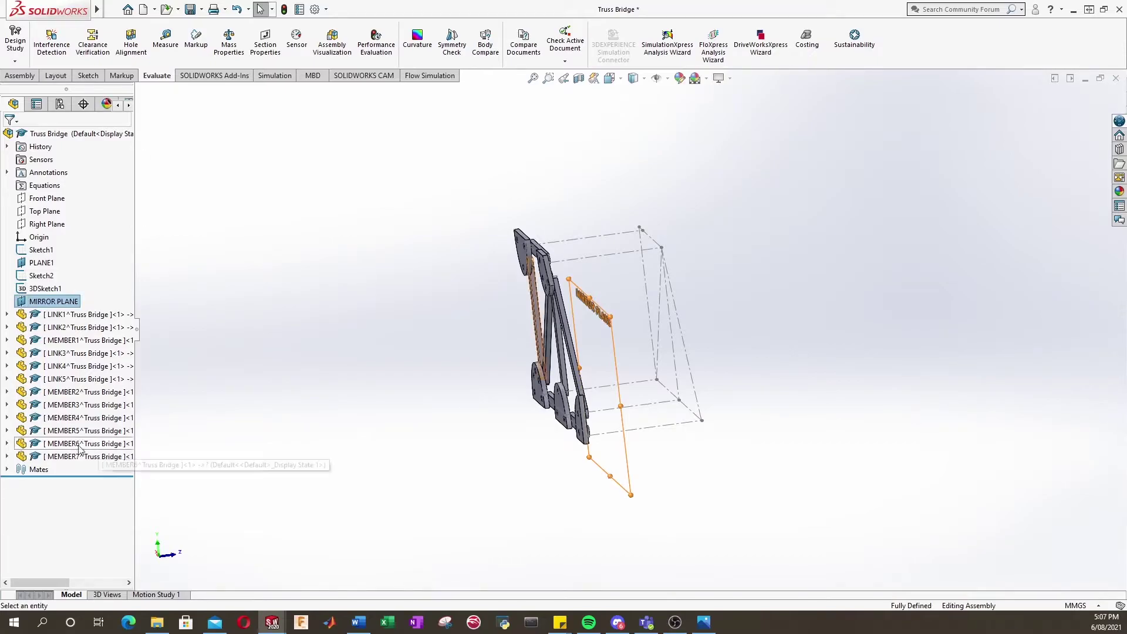
left_click(229, 282)
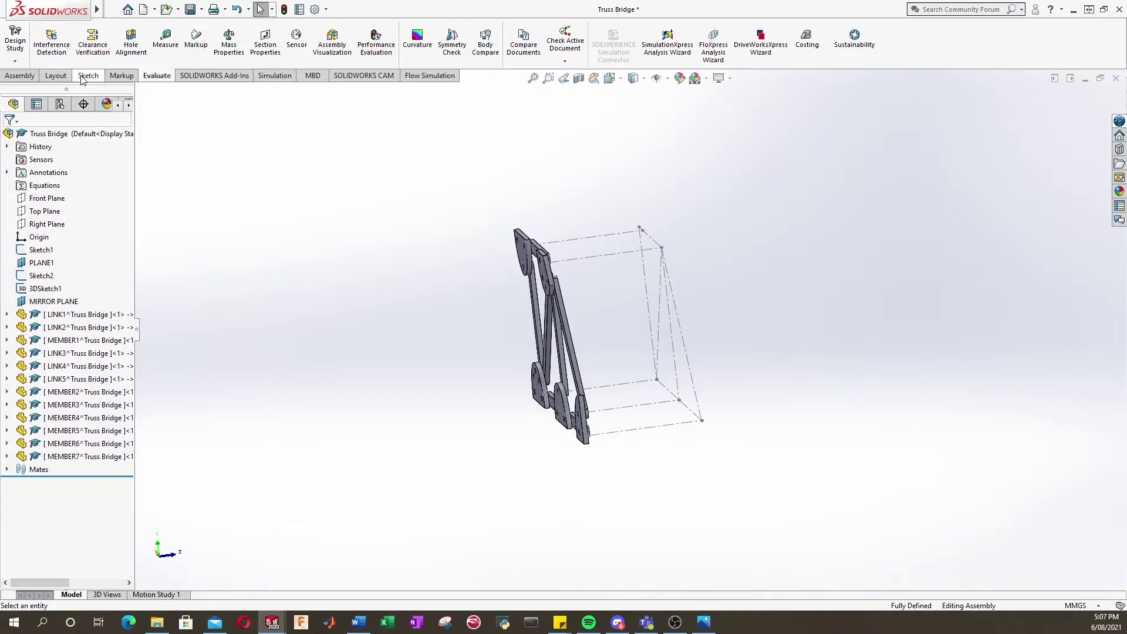
Start a Mirror Components feature and set MIRROR PLANE as its mirror plane.
left_click(20, 76)
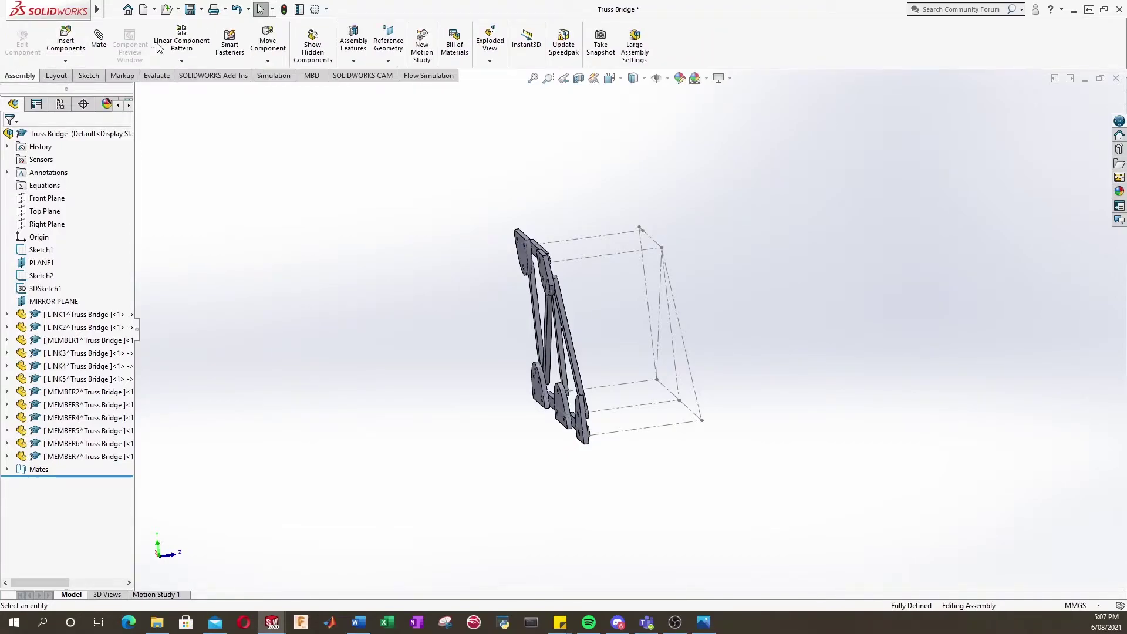
middle_click_drag(398, 136, 678, 231)
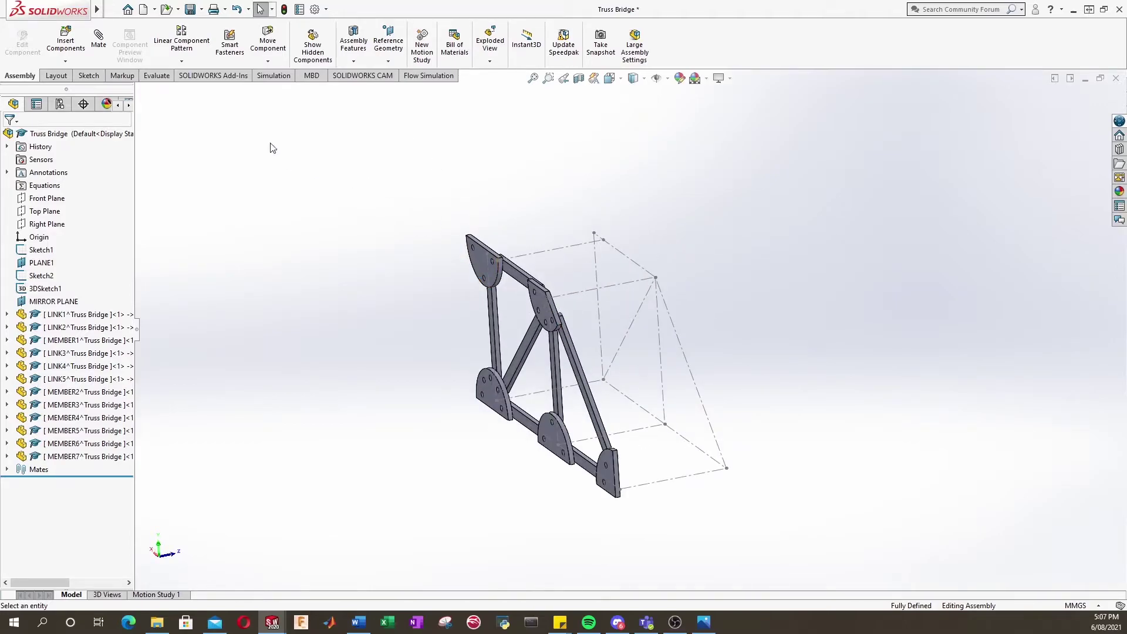
left_click(183, 62)
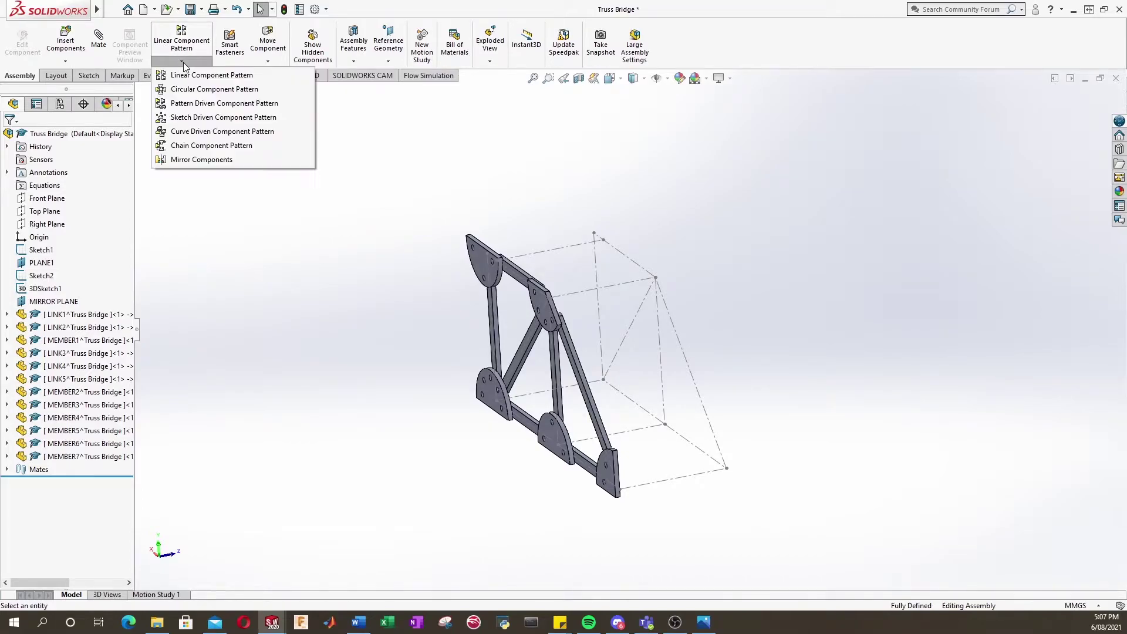
left_click(196, 160)
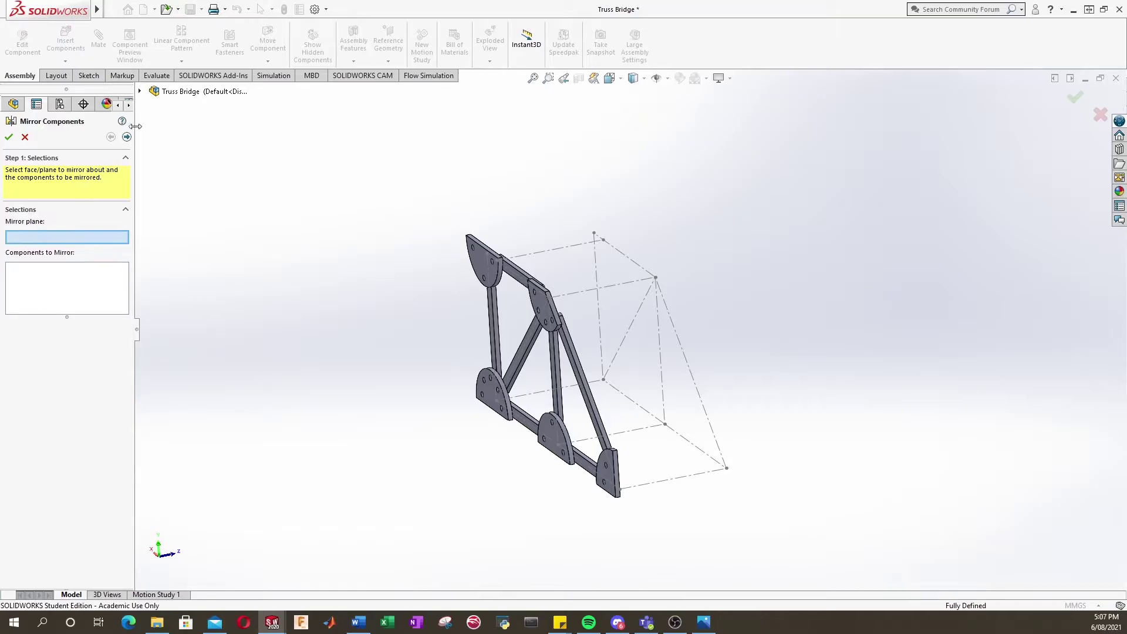
left_click(140, 93)
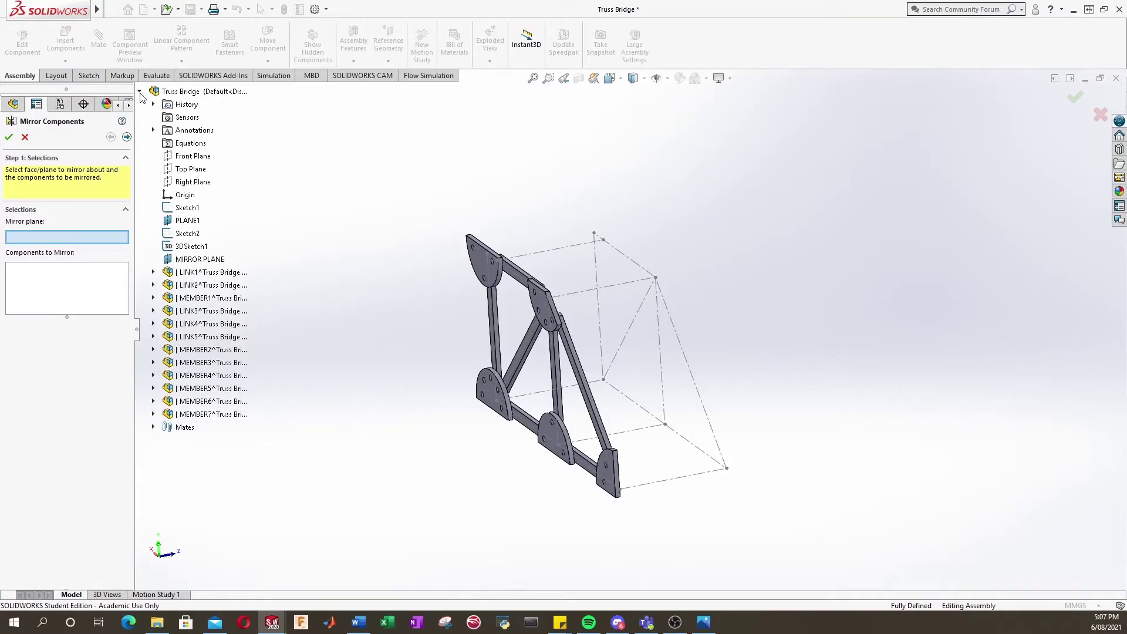
left_click(204, 262)
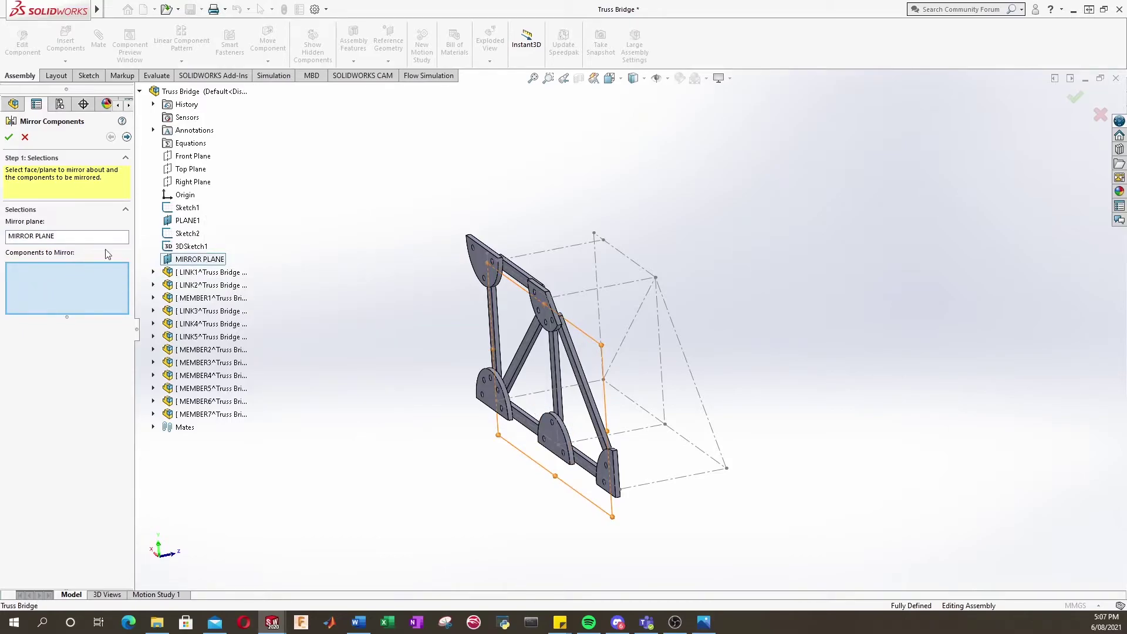
Mirror the five link plates LINK1 to LINK5 and the seven members MEMBER1 to MEMBER7 about MIRROR PLANE.
middle_click_drag(468, 356, 490, 359)
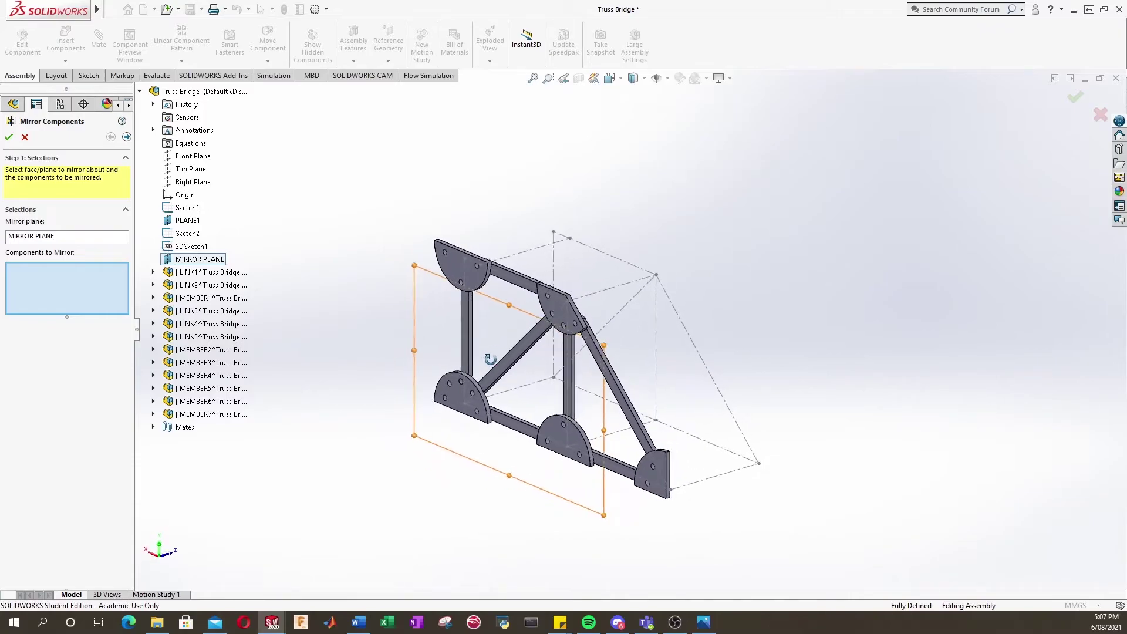
left_click(202, 273)
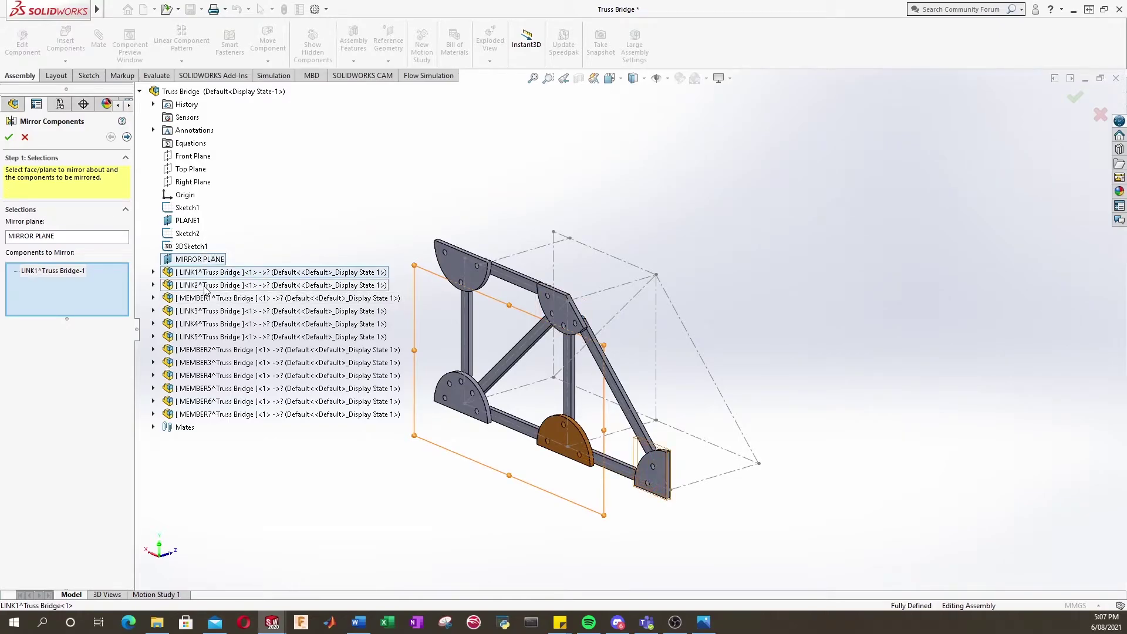
left_click(210, 286)
left_click(206, 297)
left_click(202, 310)
left_click(200, 323)
left_click(199, 337)
left_click(199, 349)
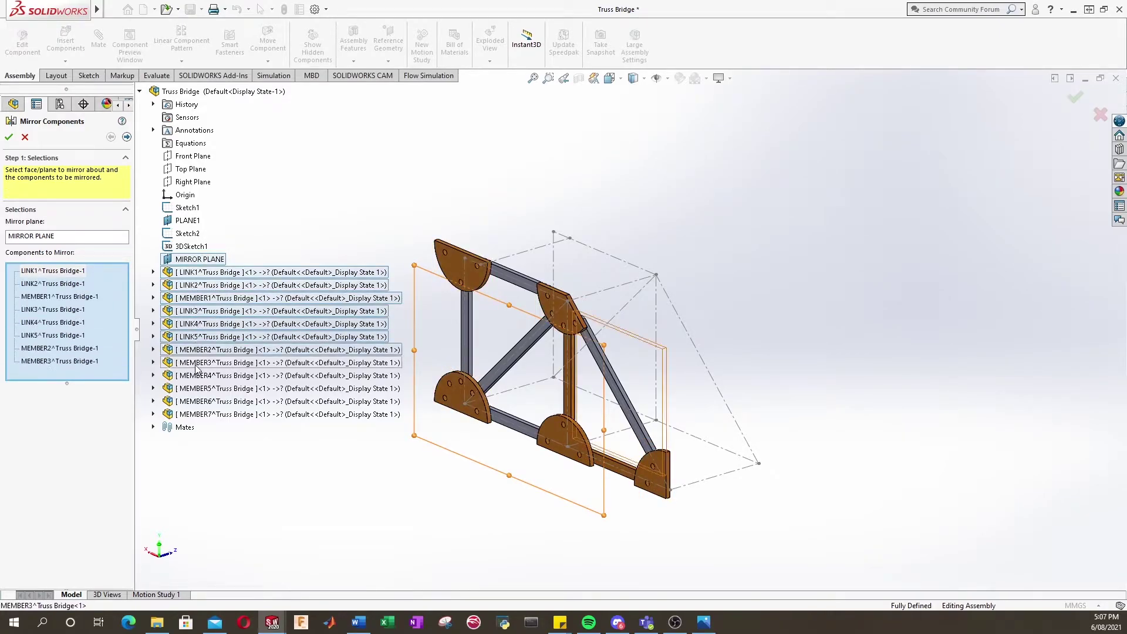
left_click(199, 362)
left_click(199, 375)
left_click(199, 388)
left_click(199, 401)
left_click(200, 414)
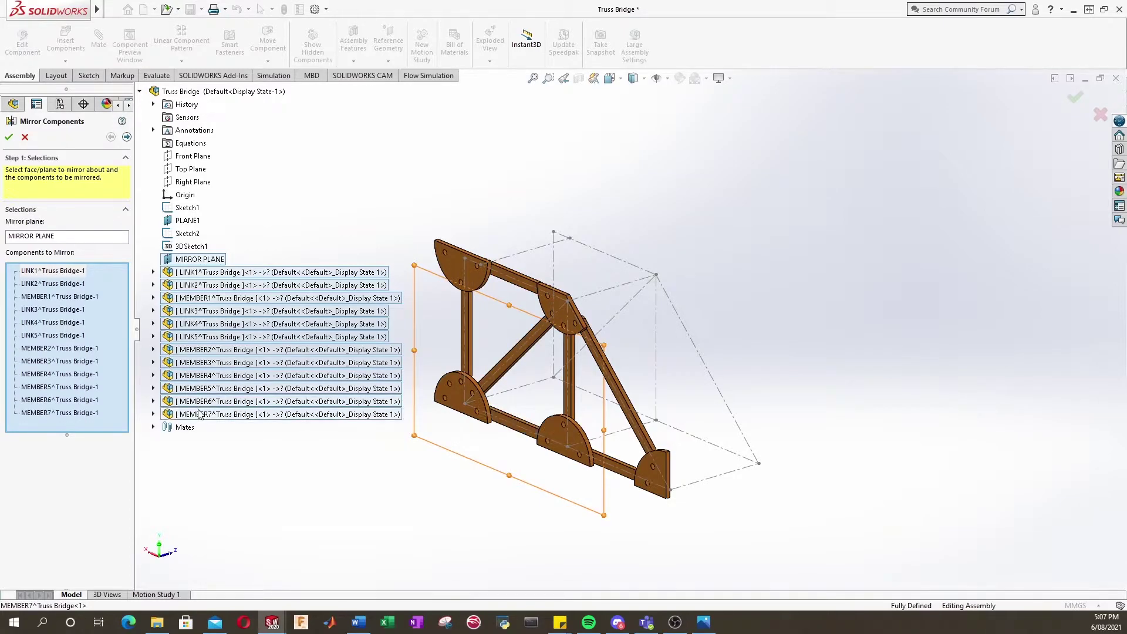
left_click(9, 136)
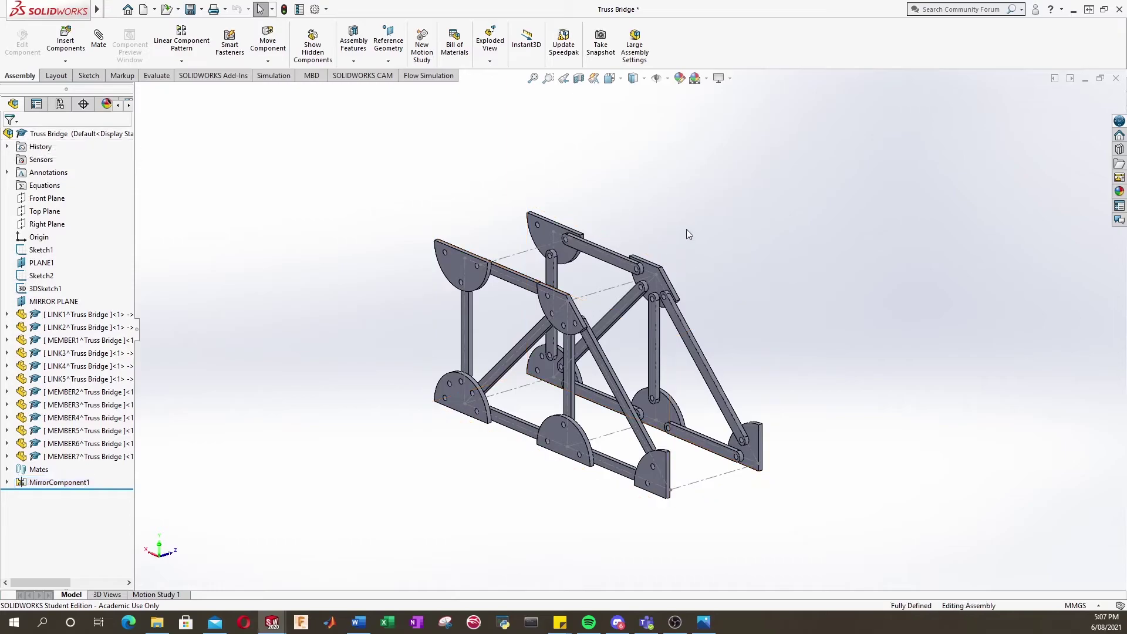
Create a reference plane through the end vertical lines of Sketch2 and Sketch1, coincident with both lines.
mouse_move(705, 399)
middle_mouse_down()
mouse_move(654, 368)
mouse_move(693, 360)
mouse_move(692, 390)
middle_mouse_up()
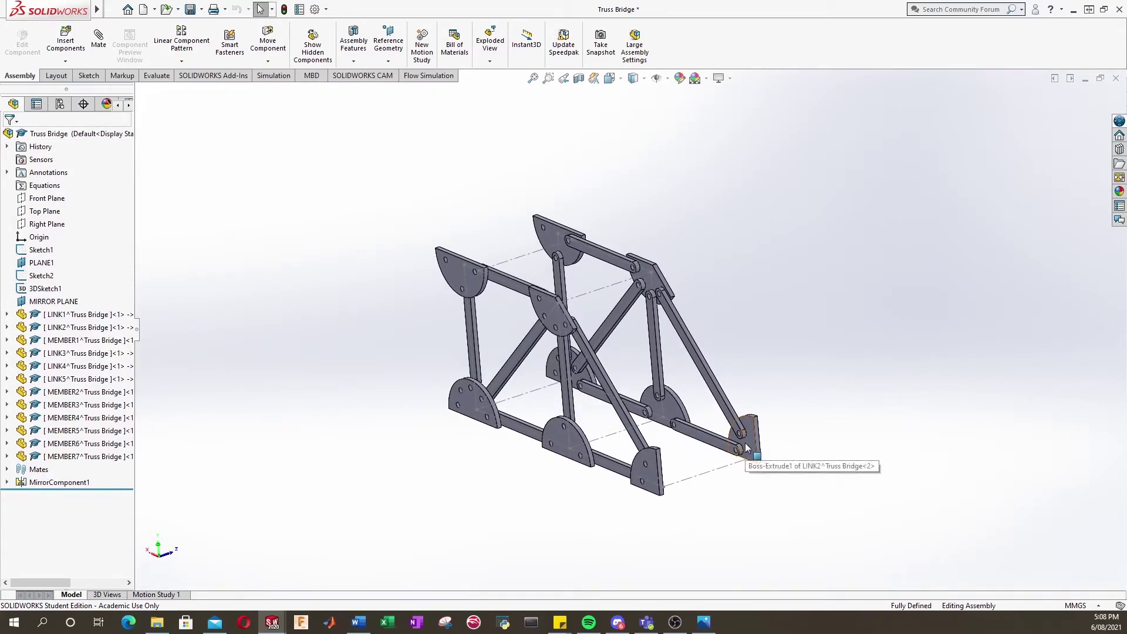
scroll(731, 268, "up", 3)
scroll(731, 269, "down", 3)
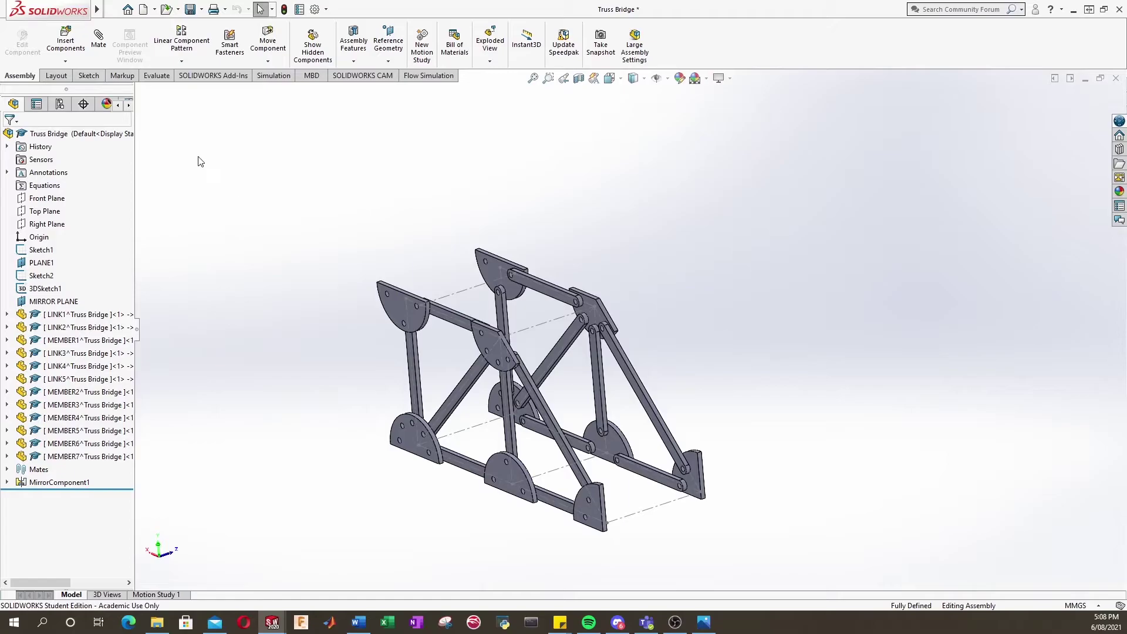
mouse_move(97, 10)
left_click(155, 10)
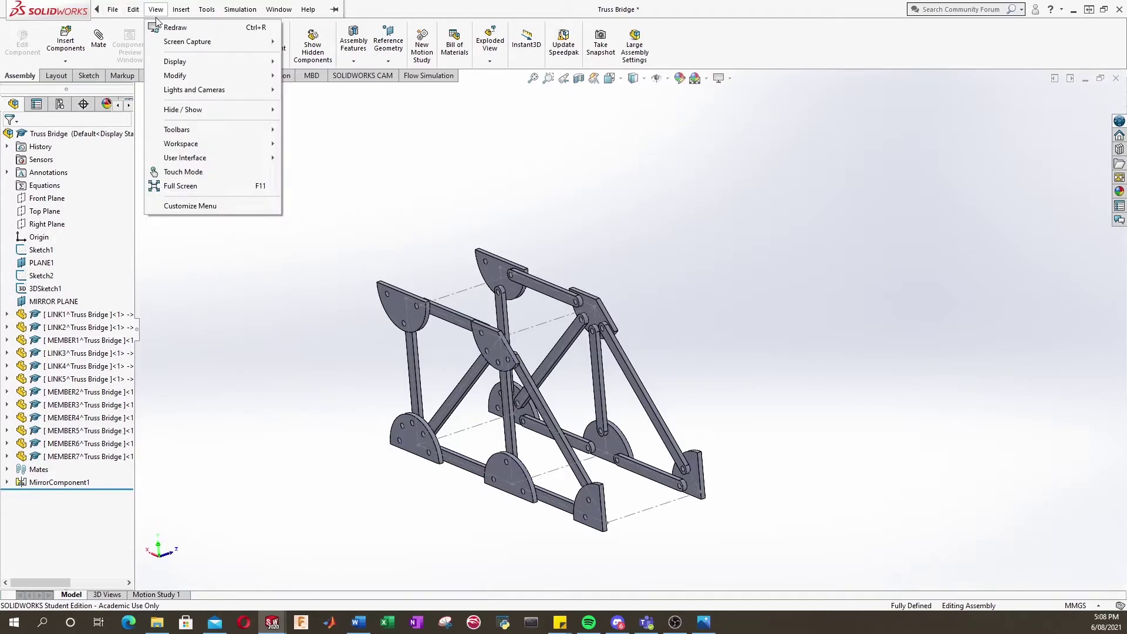
mouse_move(181, 14)
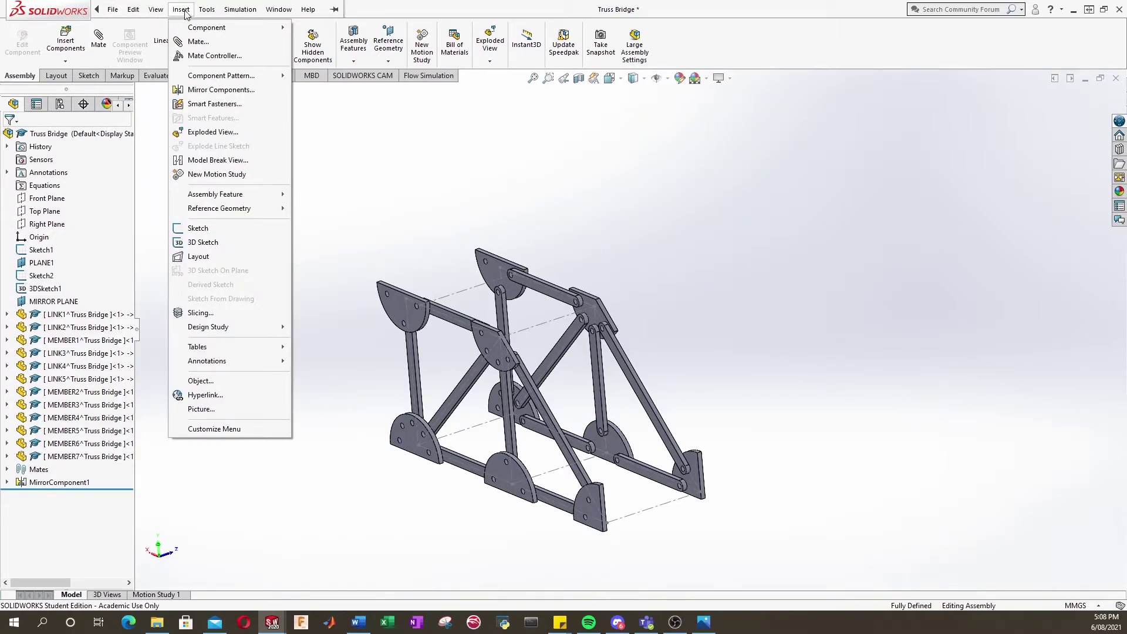
mouse_move(220, 210)
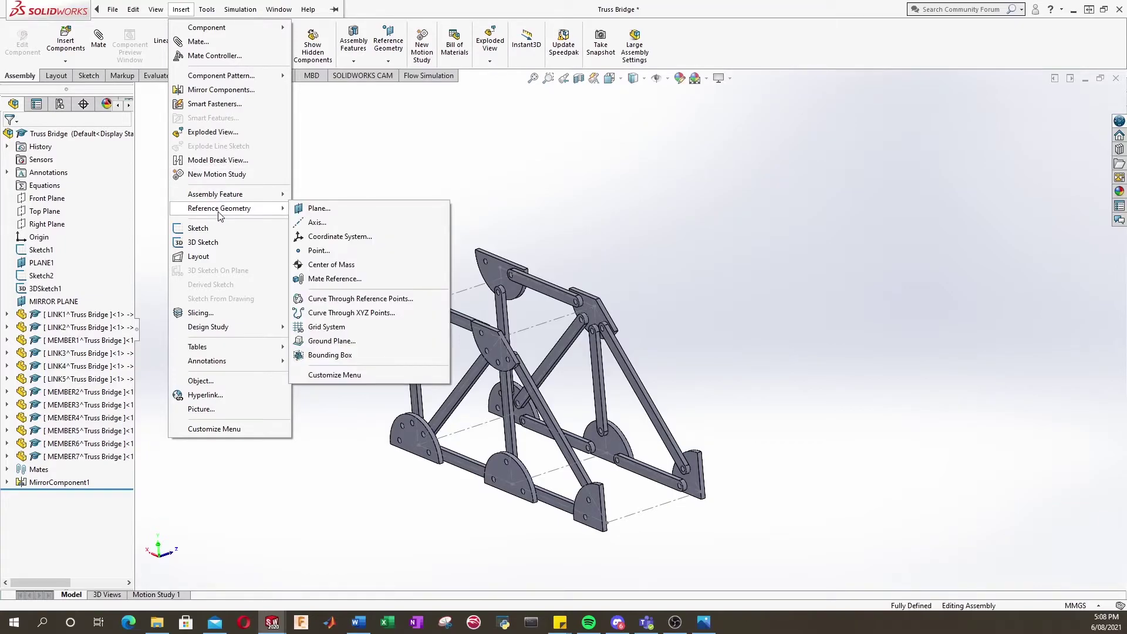
left_click(316, 209)
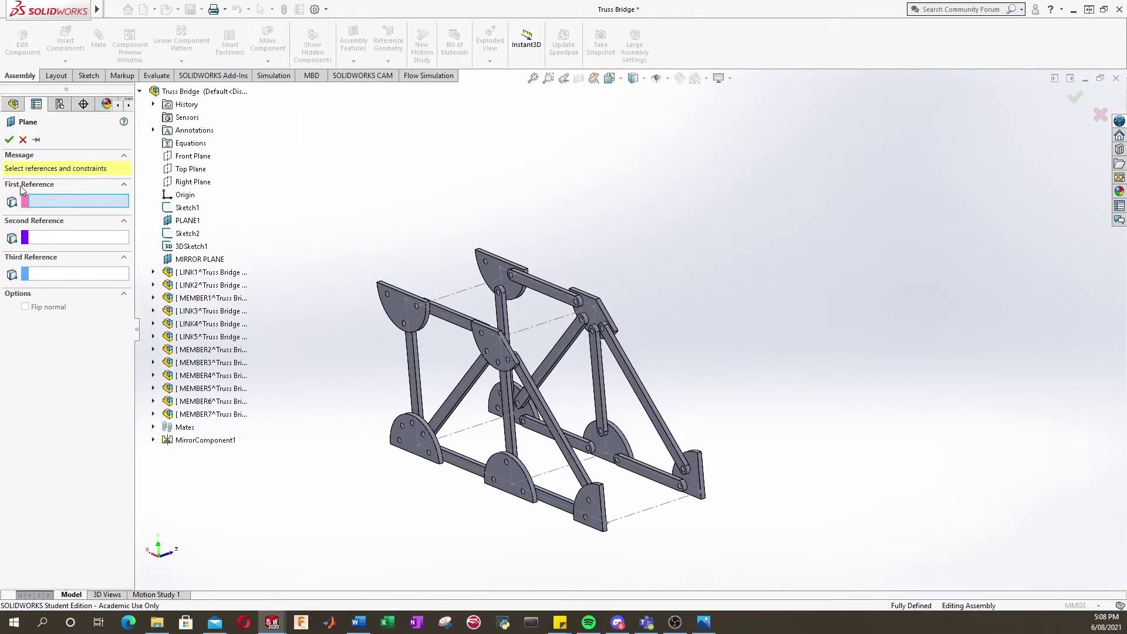
scroll(440, 311, "down", 5)
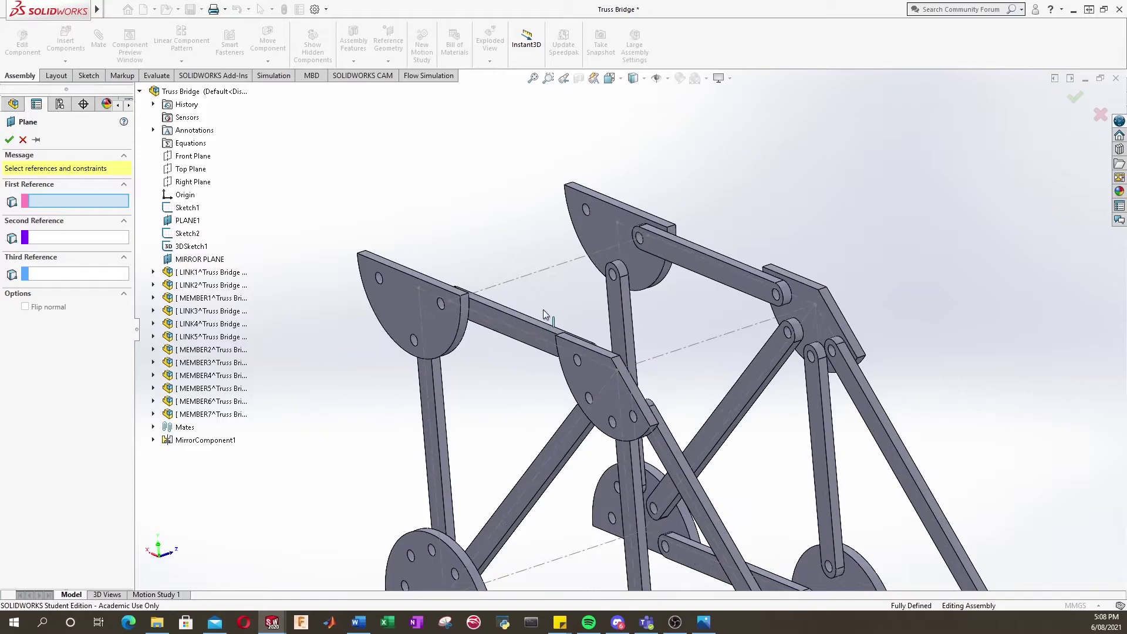
mouse_move(619, 249)
middle_mouse_down()
mouse_move(734, 241)
mouse_move(617, 248)
middle_mouse_up()
left_click(619, 242)
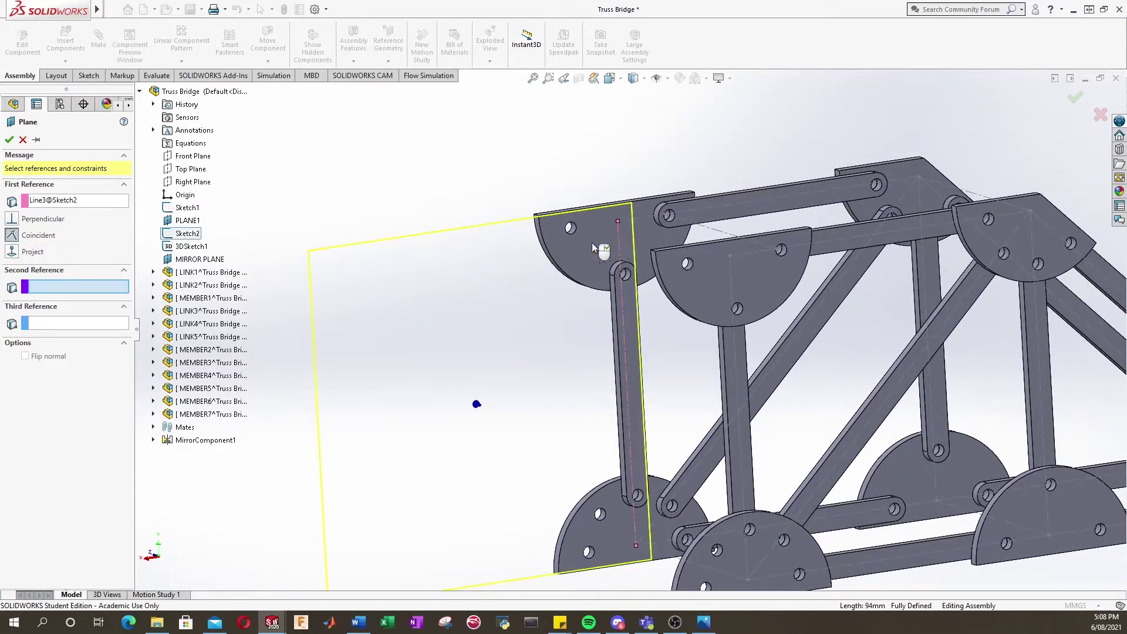
left_click(734, 339)
mouse_move(734, 339)
middle_mouse_down()
mouse_move(867, 413)
mouse_move(775, 391)
mouse_move(810, 431)
mouse_move(790, 441)
middle_mouse_up()
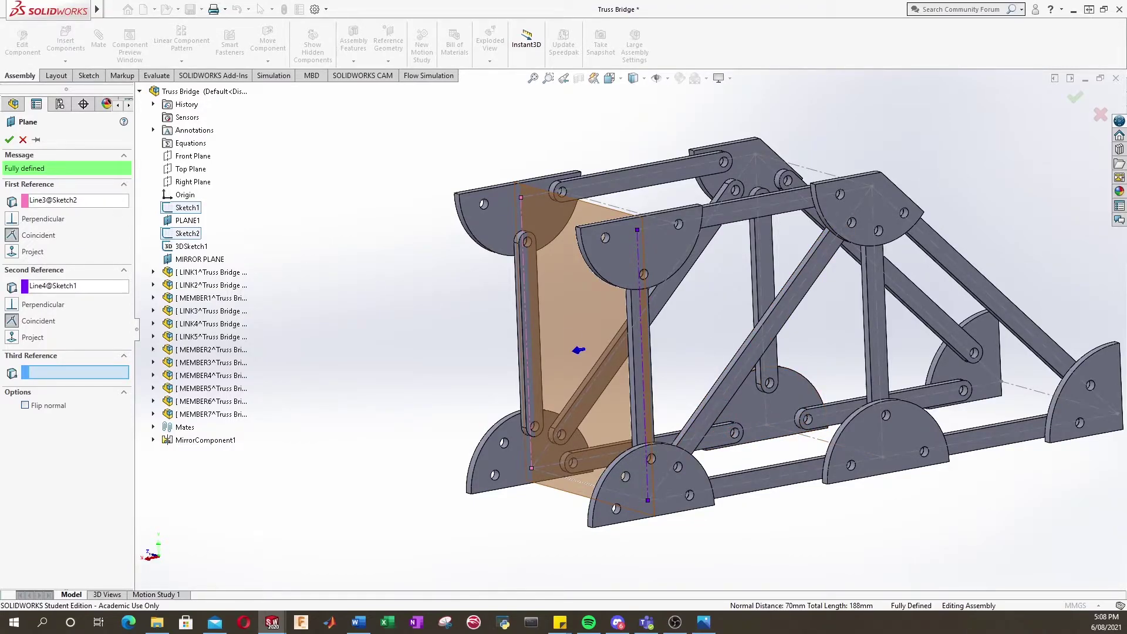
left_click(9, 139)
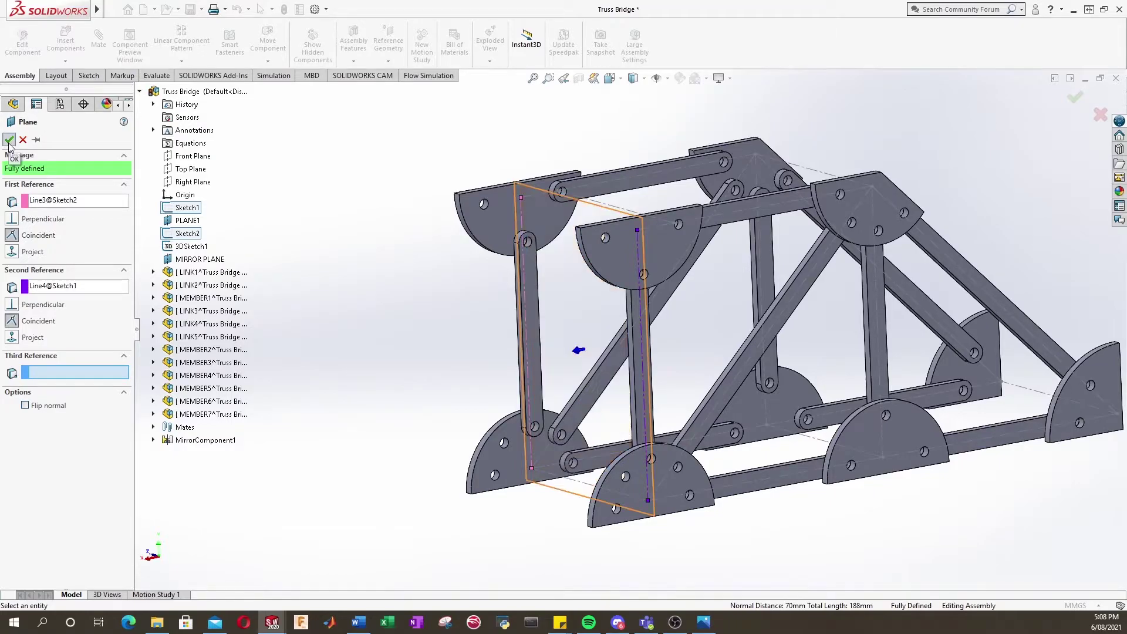
Rename the new end plane as SPAN PLANE.
right_click(42, 316)
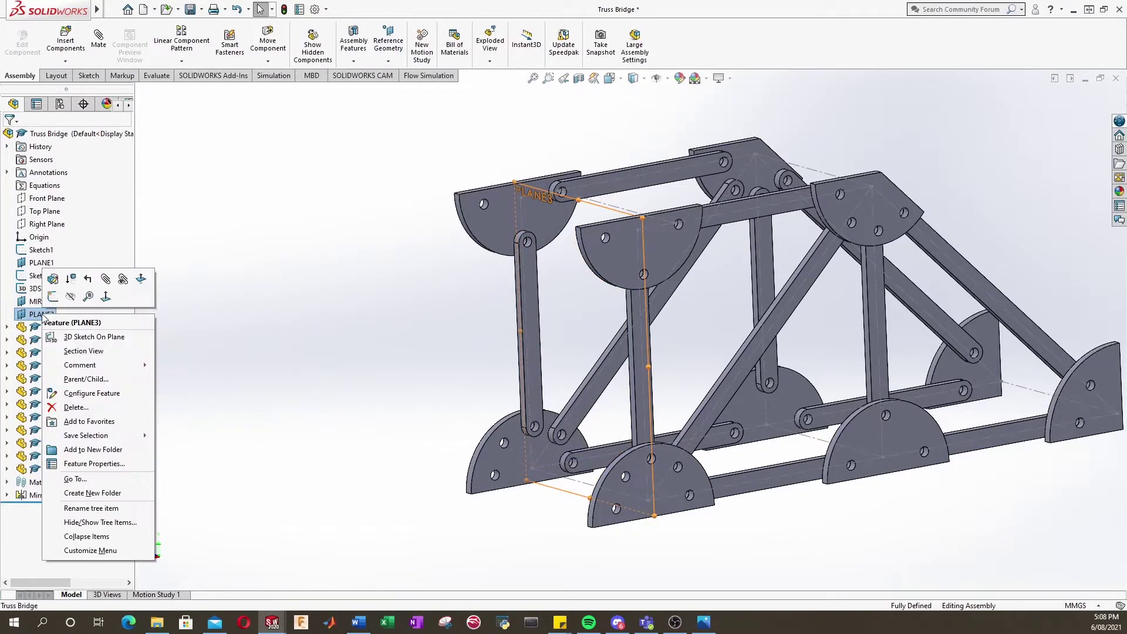
left_click(91, 509)
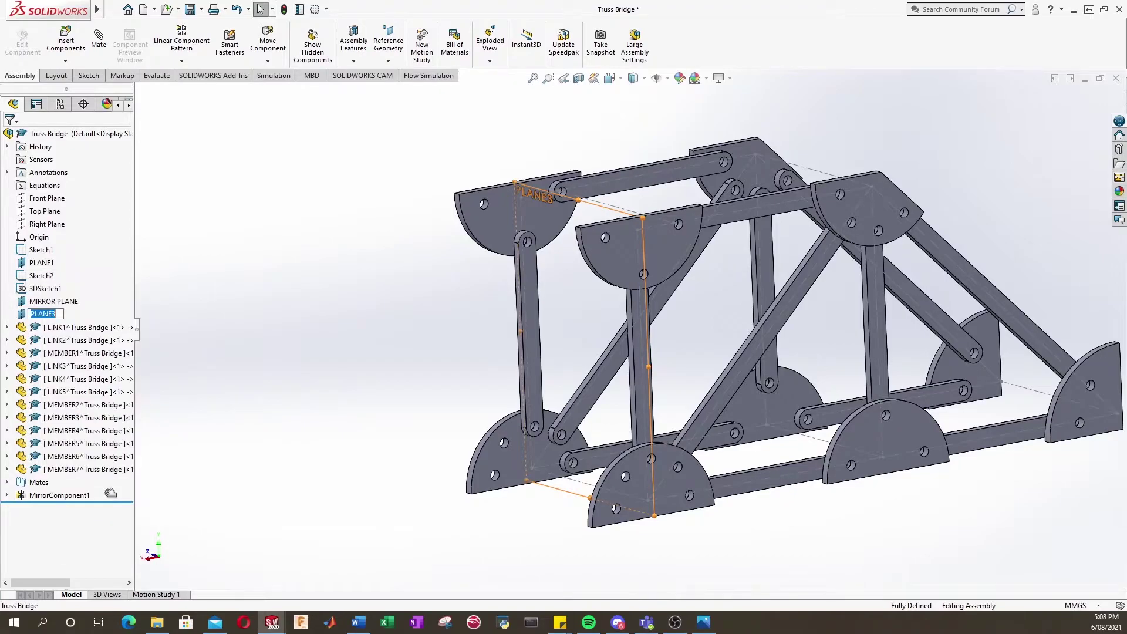
type("SPAN PLANE")
key("Return")
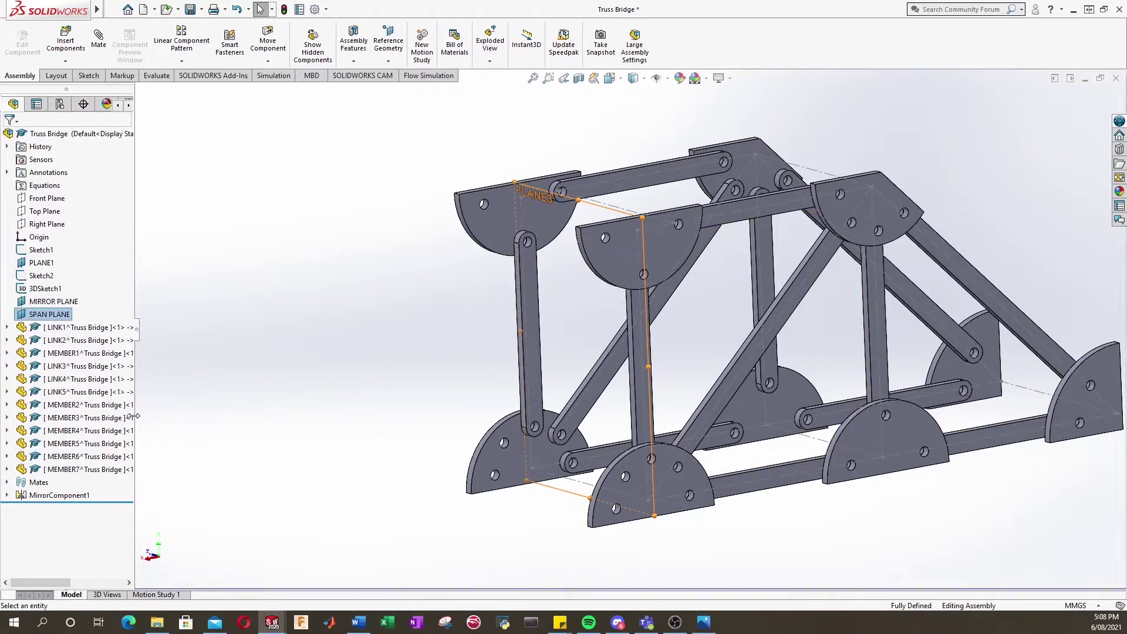
left_click(253, 285)
Start another Mirror Components feature and set SPAN PLANE as its mirror plane.
scroll(626, 322, "up", 3)
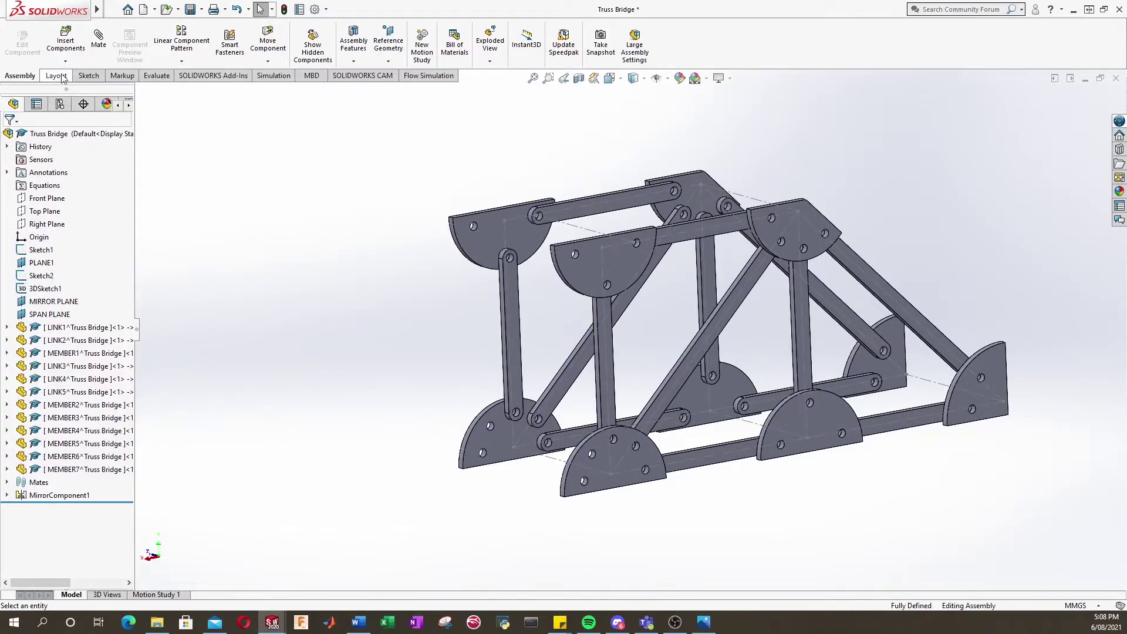
left_click(182, 61)
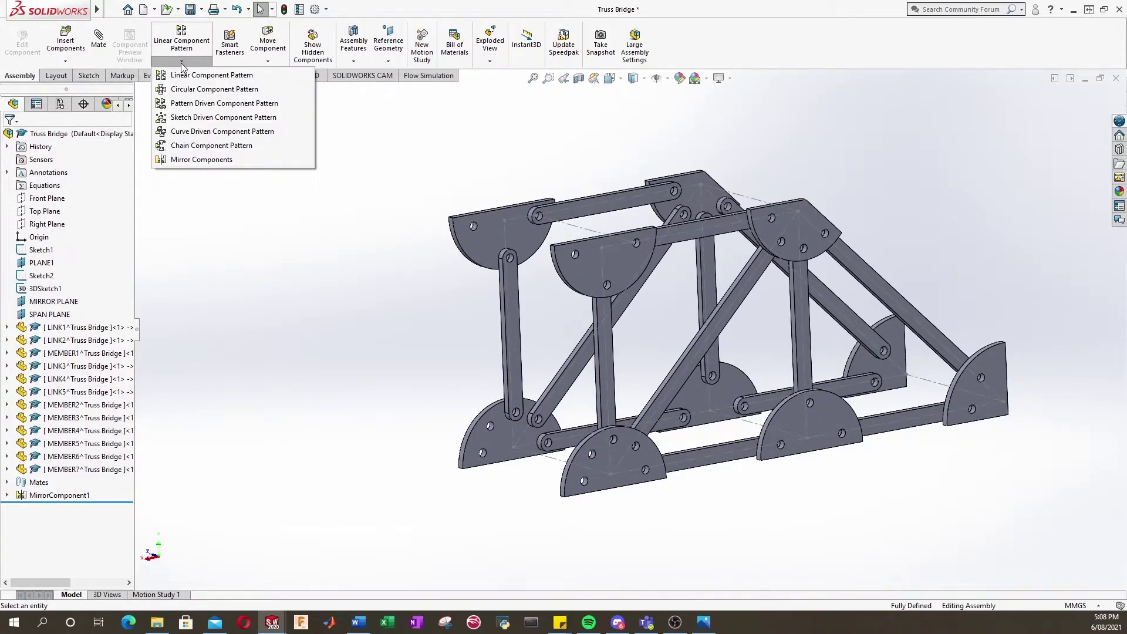
left_click(202, 165)
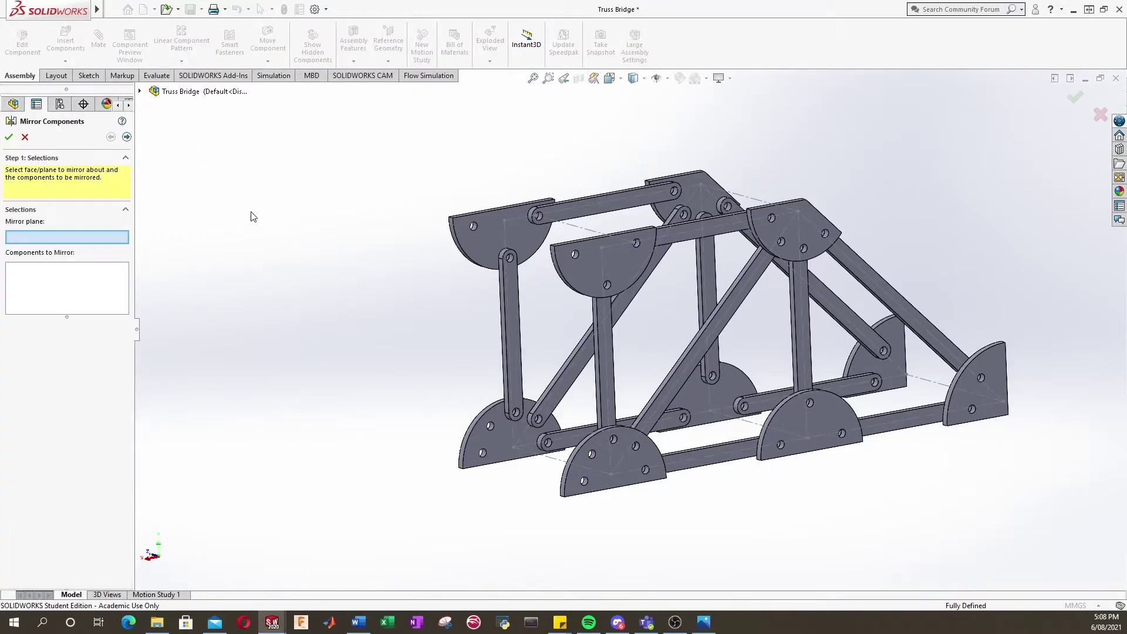
left_click(139, 91)
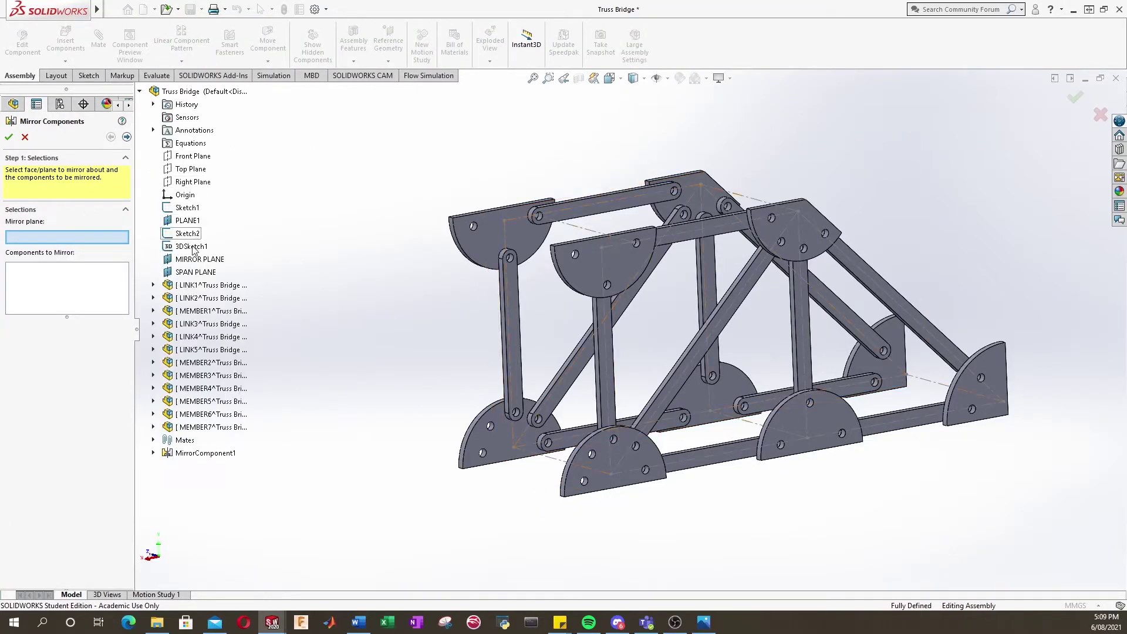
left_click(195, 271)
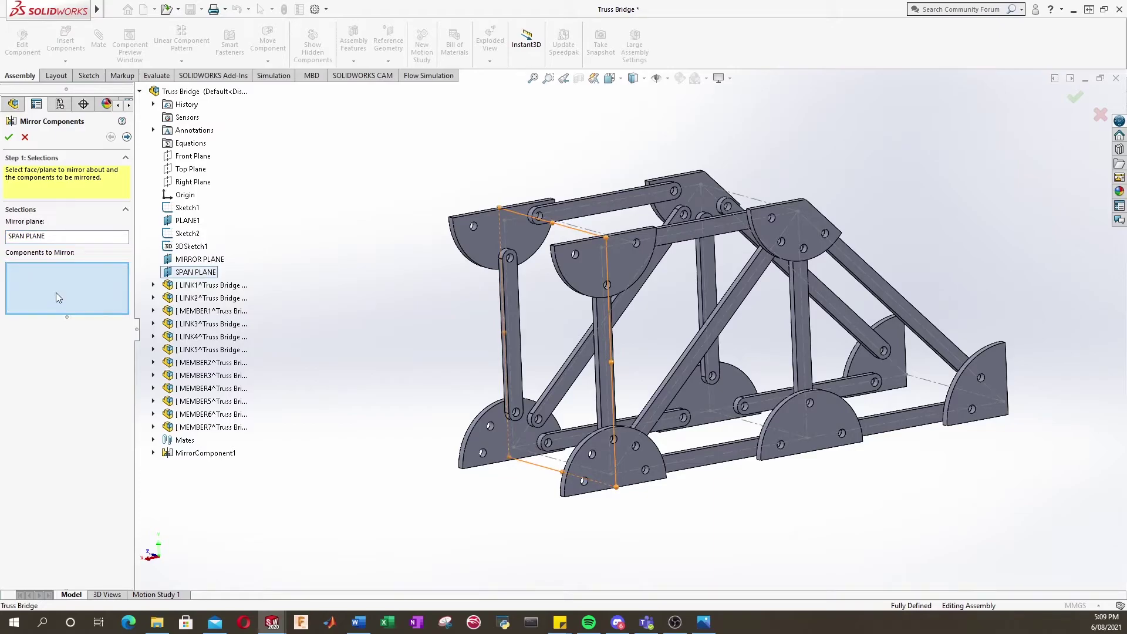
Choose LINK1, LINK2, LINK3, MEMBER1 to MEMBER5 and MEMBER7 as components to mirror, leaving out LINK4 and LINK5.
left_click(212, 287)
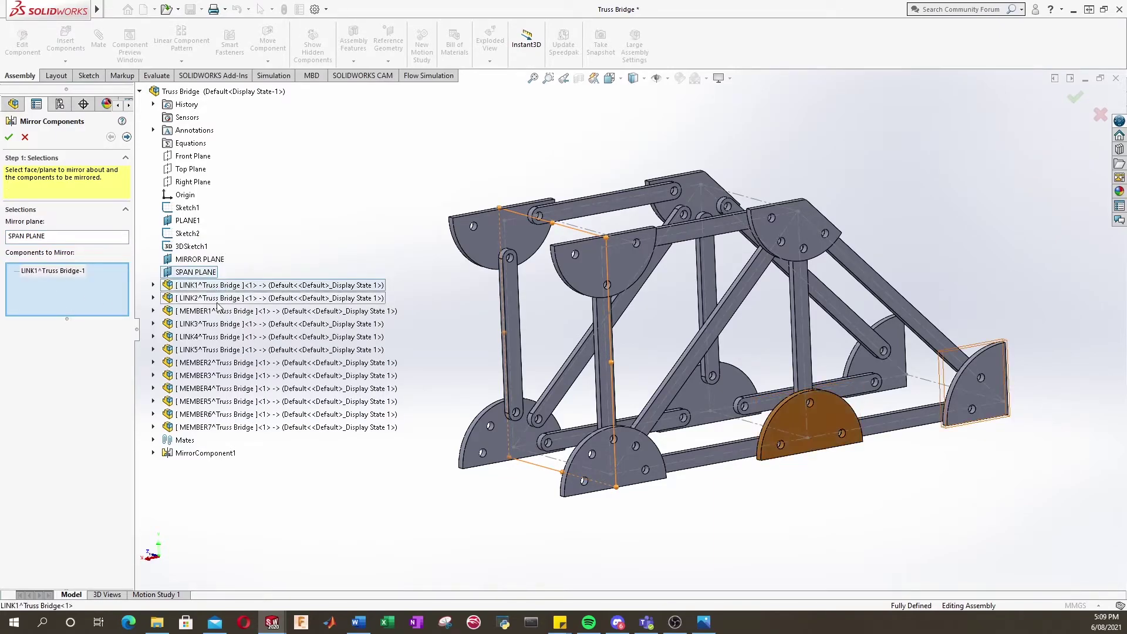
left_click(217, 300)
left_click(214, 311)
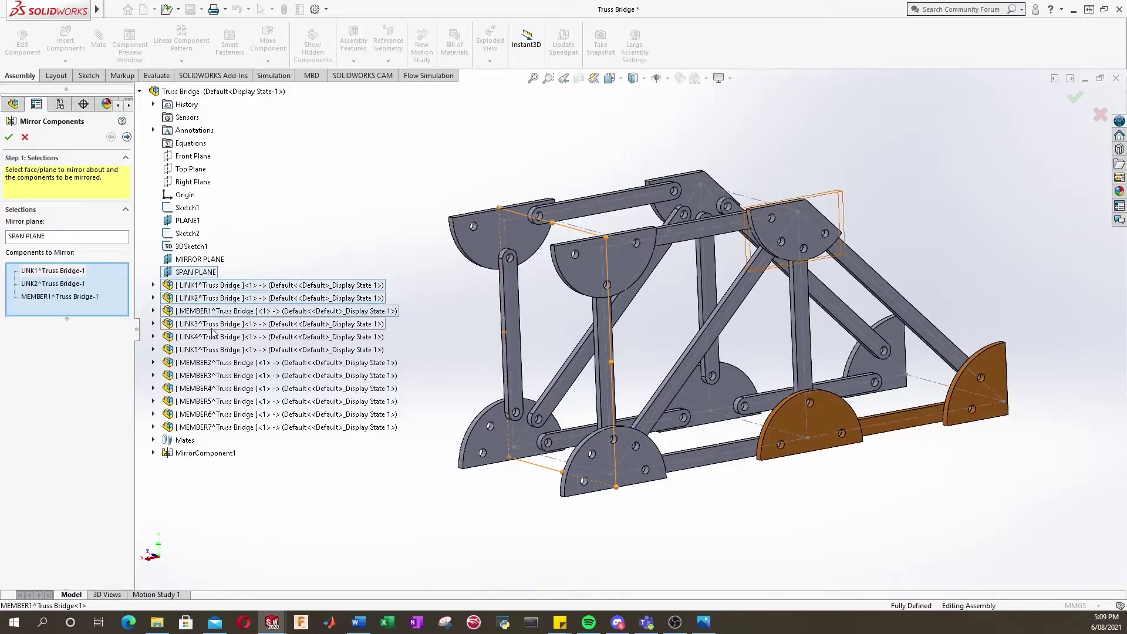
left_click(213, 324)
left_click(214, 339)
left_click(212, 339)
left_click(214, 351)
left_click(213, 350)
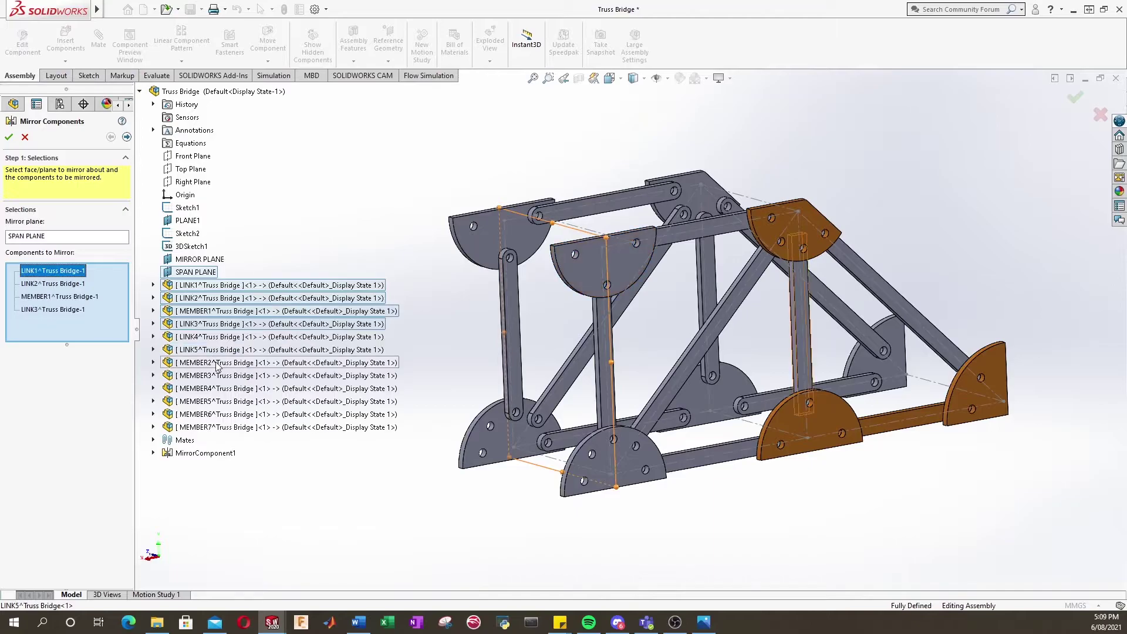
left_click(215, 362)
left_click(217, 376)
left_click(218, 389)
left_click(219, 402)
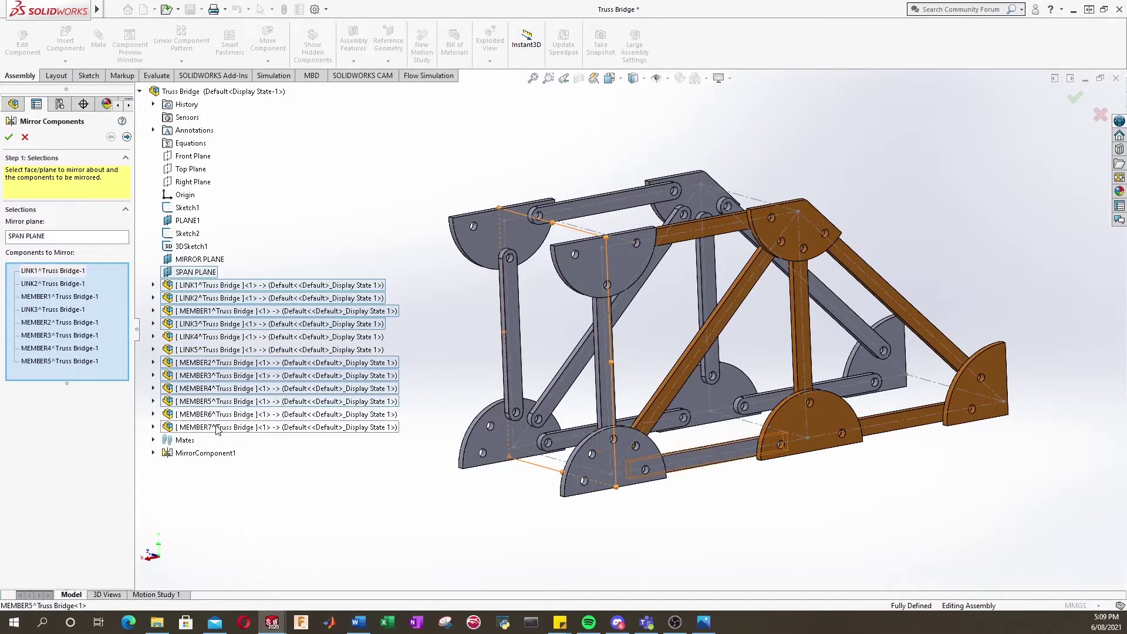
left_click(217, 427)
Examine the link plates and vertical members lying on SPAN PLANE and the selected components from several angles.
scroll(707, 351, "up", 2)
middle_click_drag(707, 352, 628, 389)
scroll(590, 224, "down", 4)
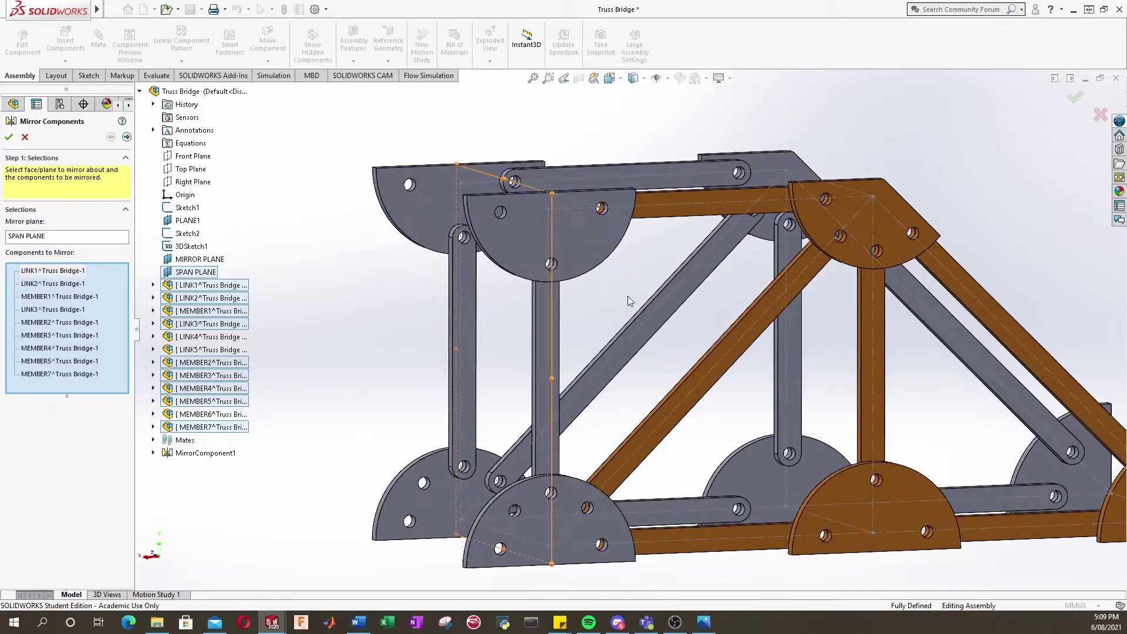
scroll(538, 347, "up", 2)
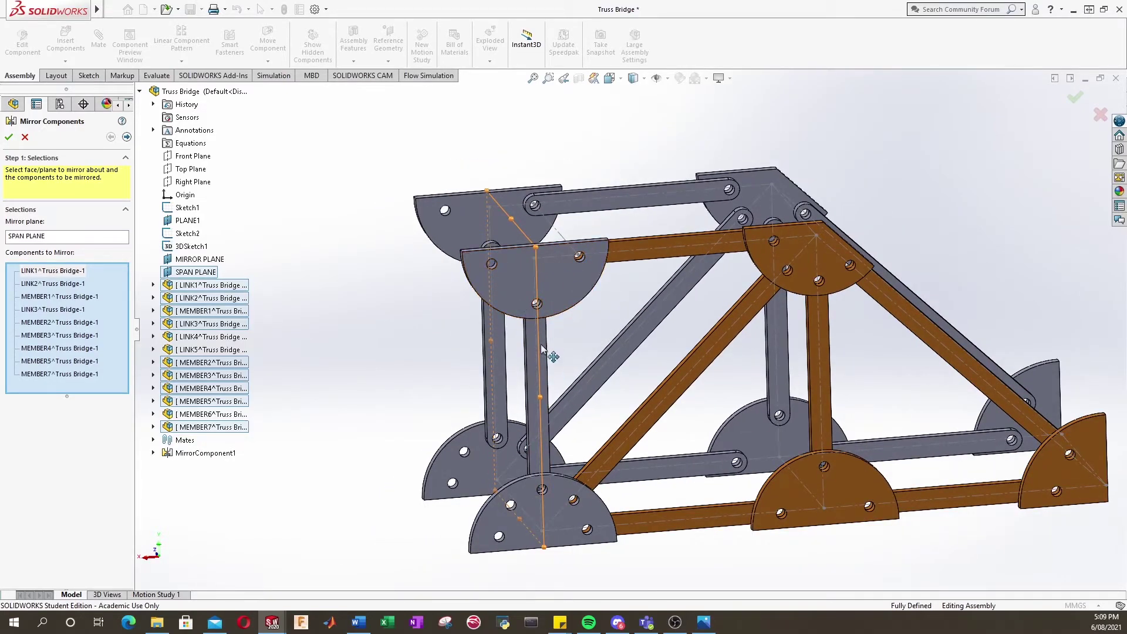
key("Right")
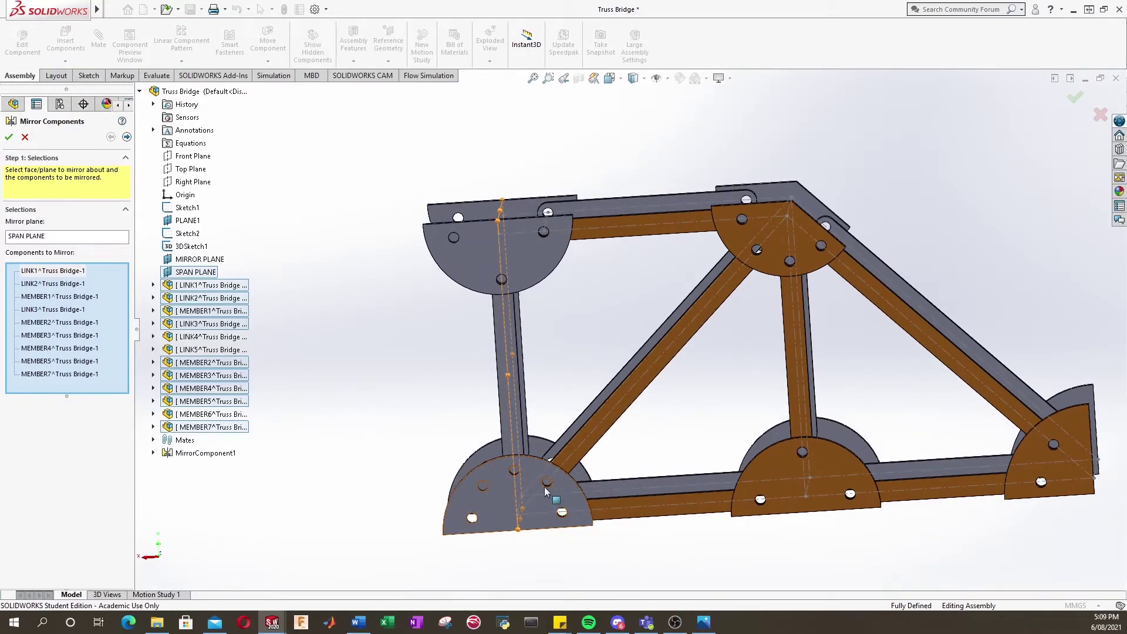
middle_click_drag(515, 307, 562, 310)
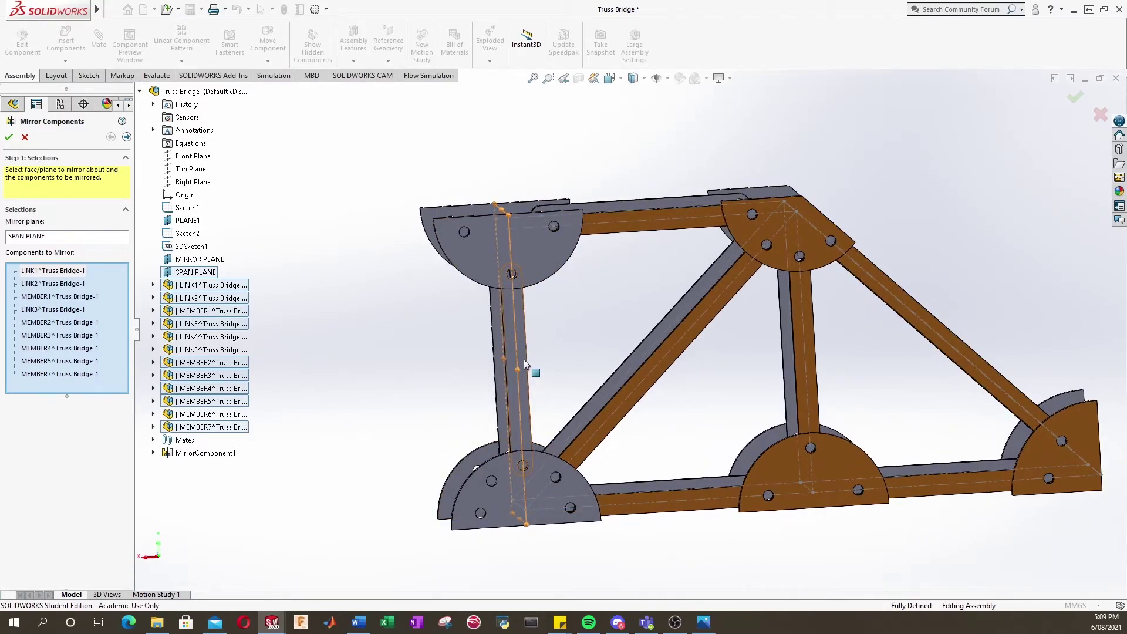
middle_click_drag(531, 369, 556, 382)
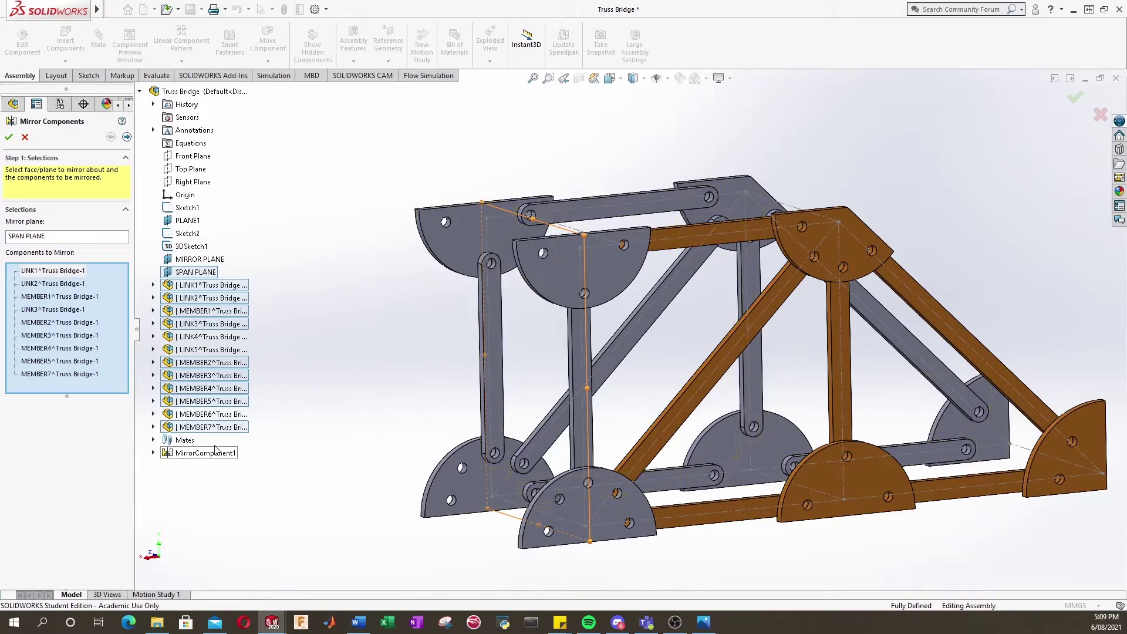
middle_click_drag(493, 291, 537, 311)
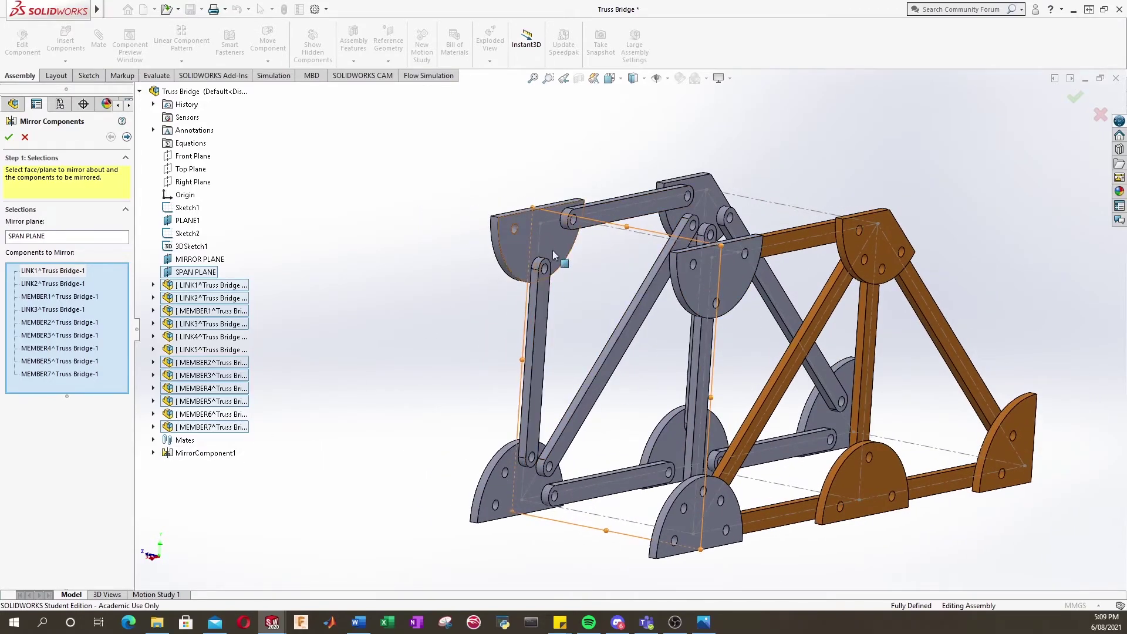
Add LINK1, LINK2, LINK3 and MEMBER1 from MirrorComponent1 to the components to mirror, leaving out its LINK4 and LINK5.
left_click(153, 453)
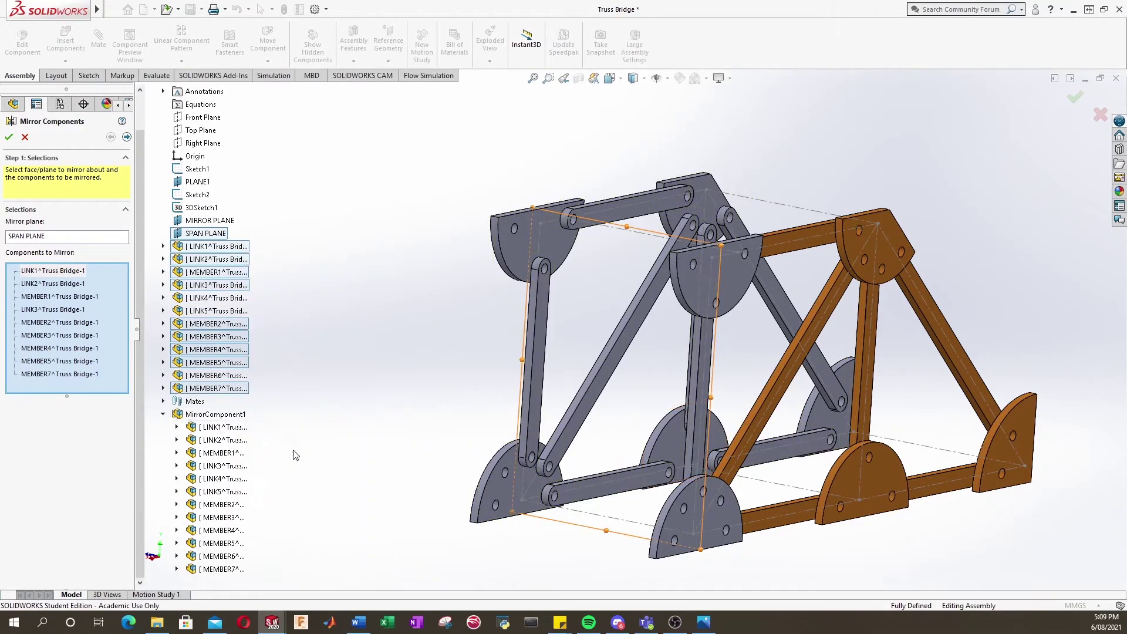
left_click(251, 428)
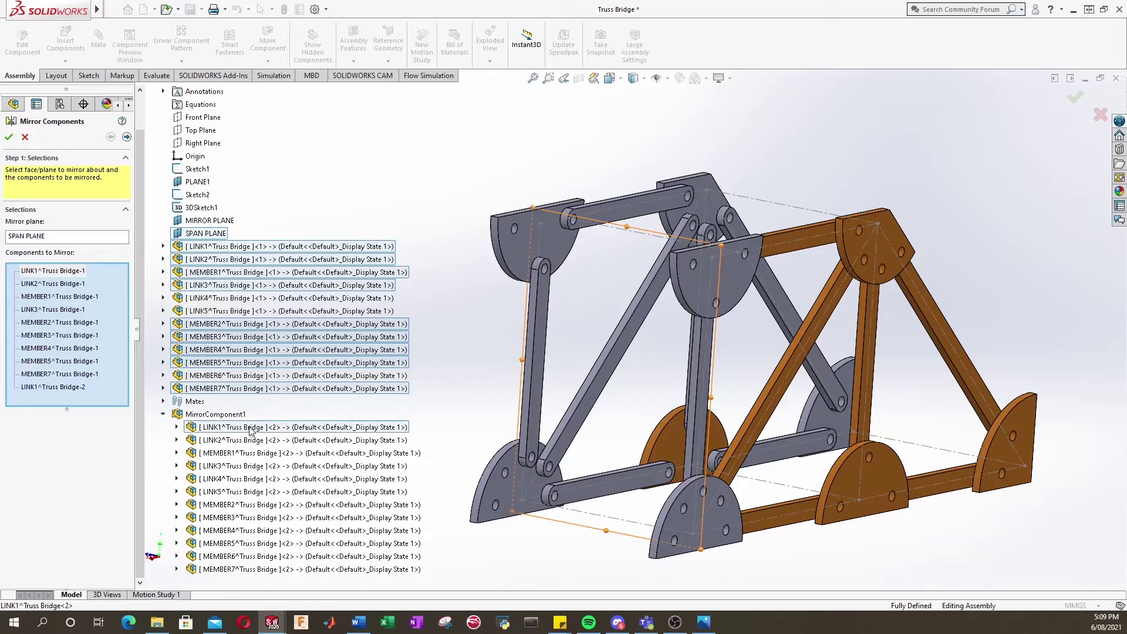
left_click(253, 441)
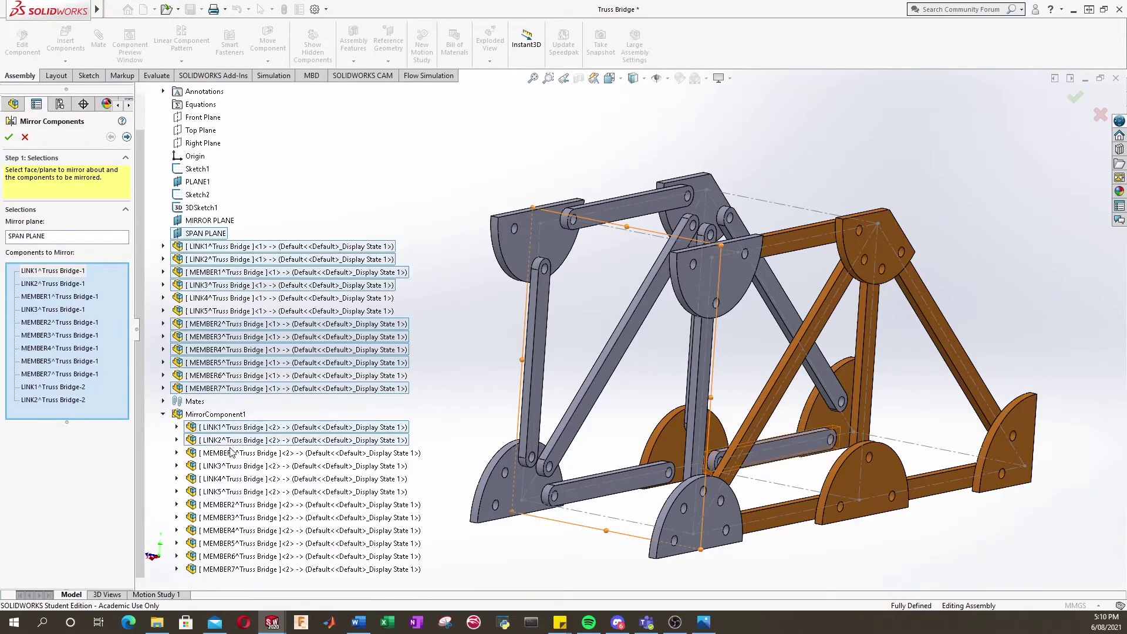
left_click(228, 454)
left_click(217, 467)
left_click(217, 479)
left_click(217, 492)
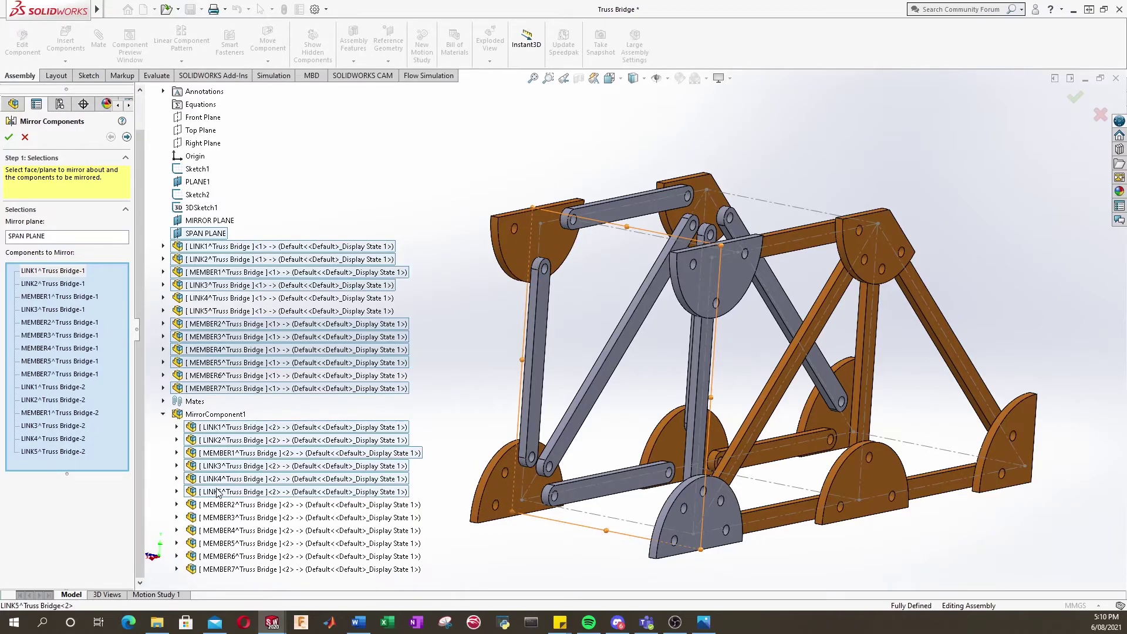
left_click(226, 479)
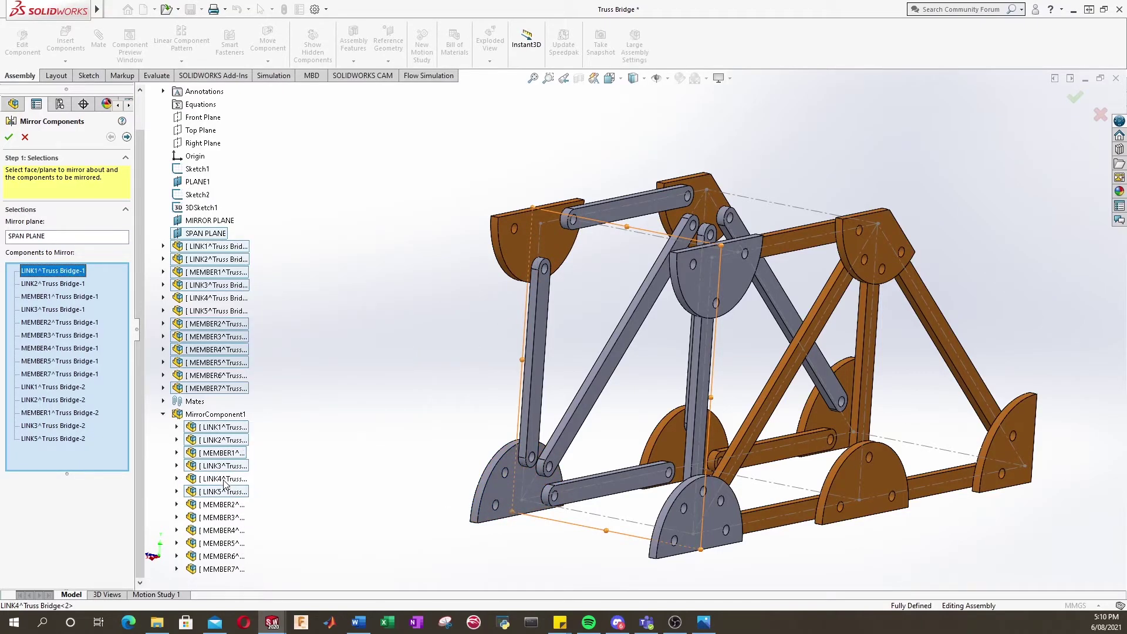
left_click(226, 493)
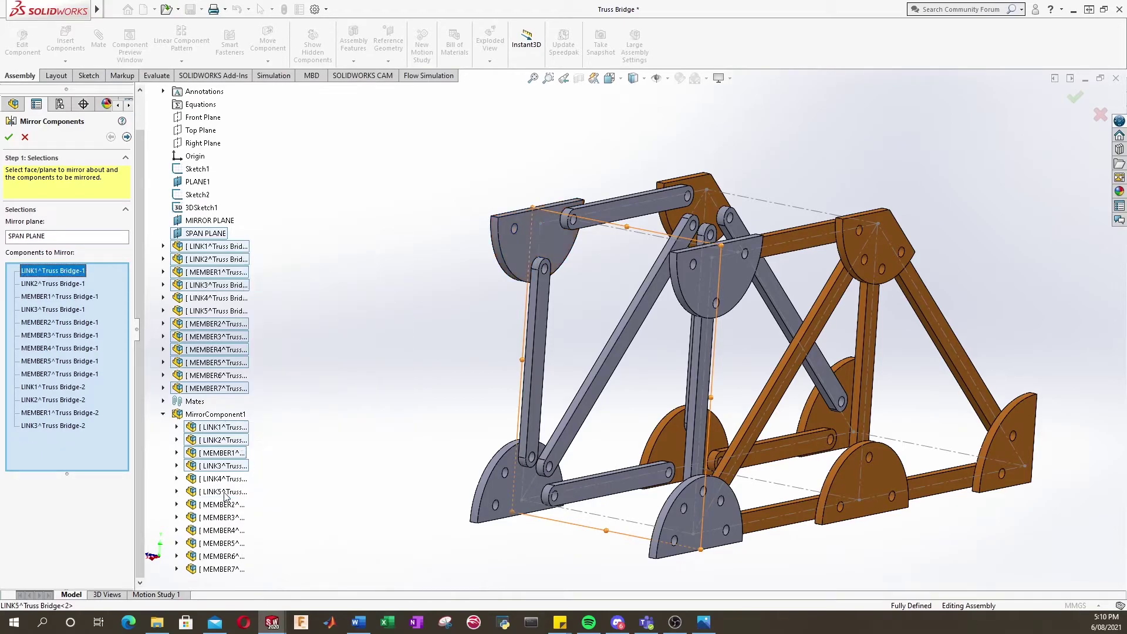
Add MirrorComponent1's MEMBER2 to MEMBER5 and MEMBER7 without MEMBER6, and complete the mirror about SPAN PLANE.
left_click(215, 506)
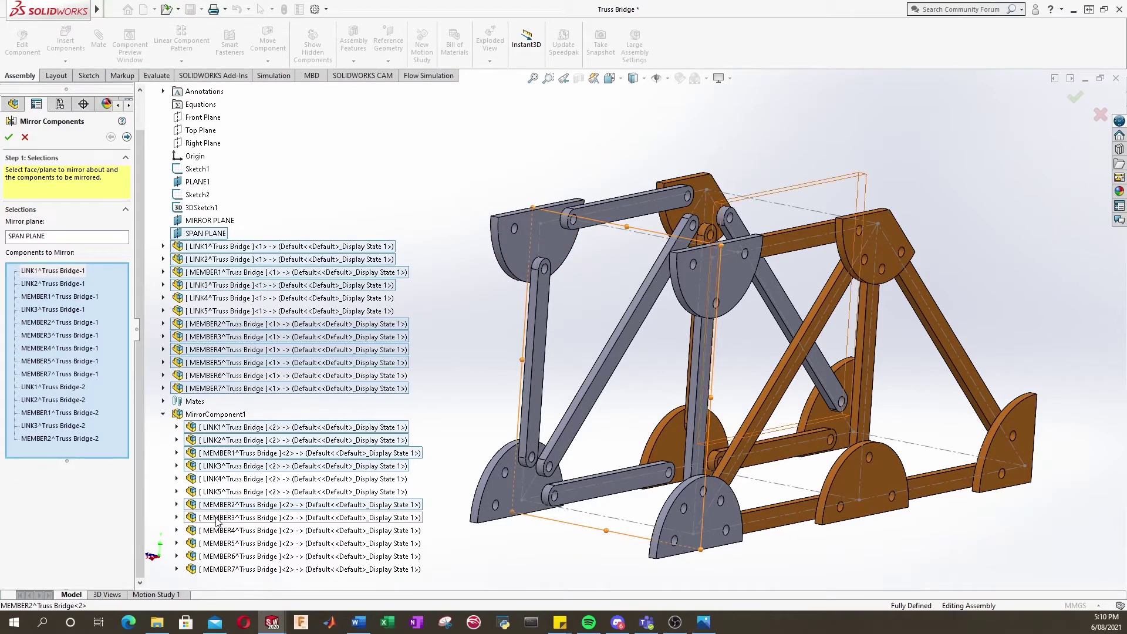
left_click(217, 518)
left_click(222, 531)
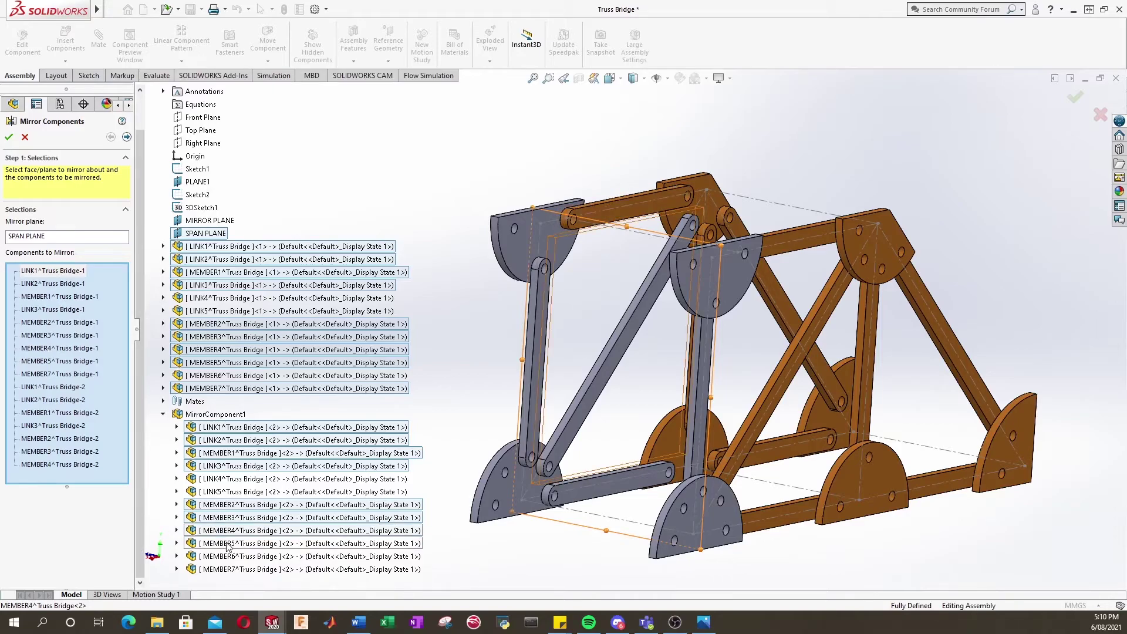
left_click(227, 545)
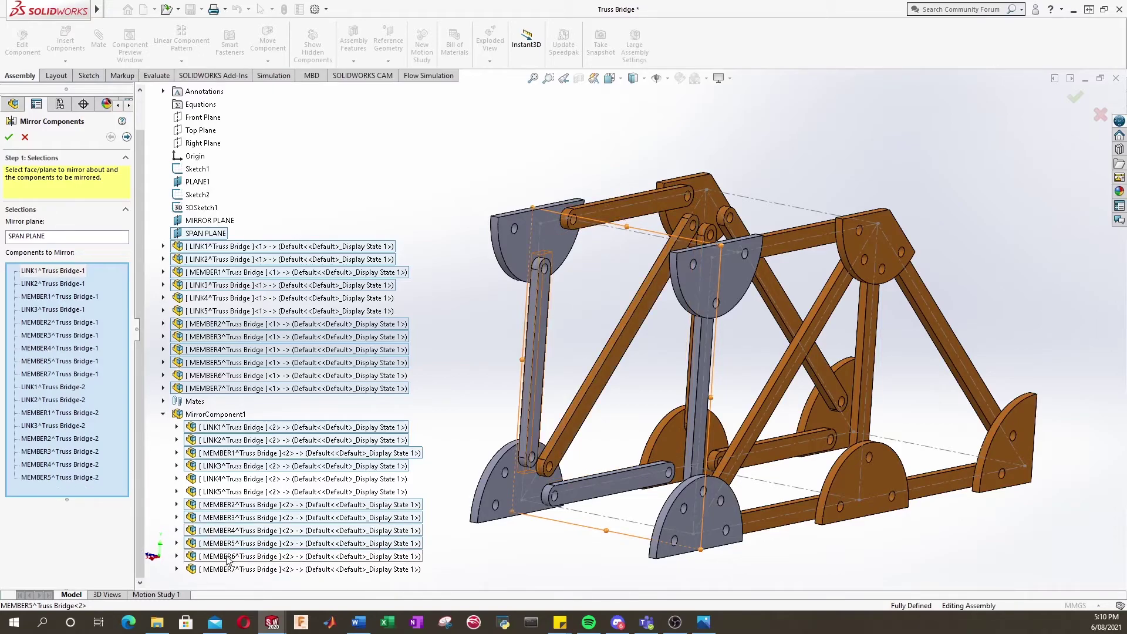
left_click(227, 570)
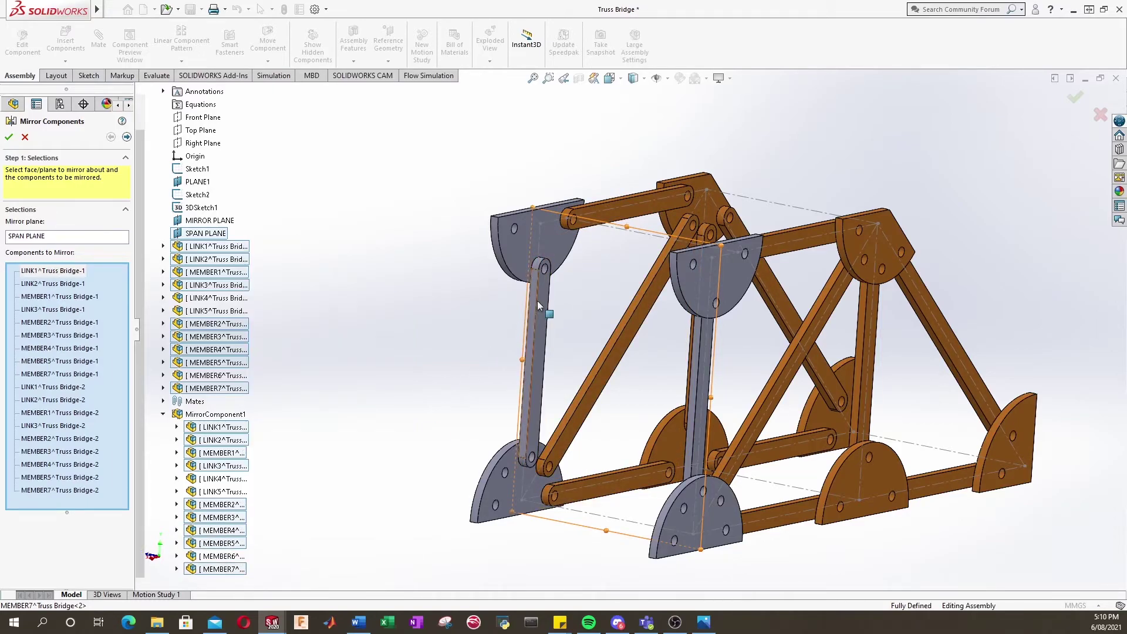
scroll(733, 350, "up", 2)
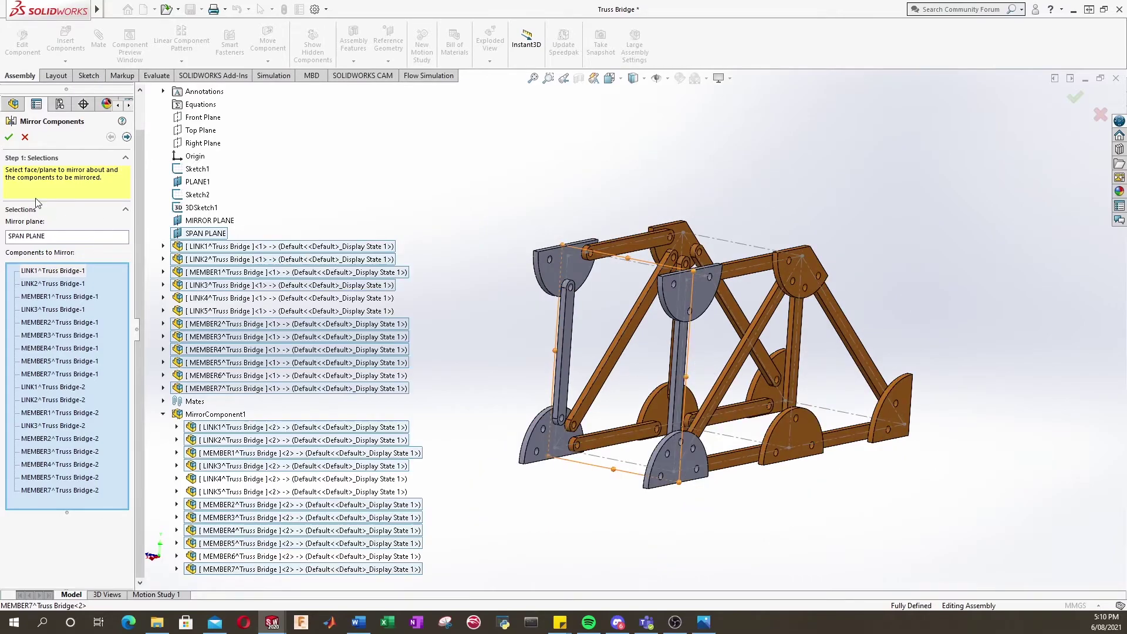
left_click(9, 138)
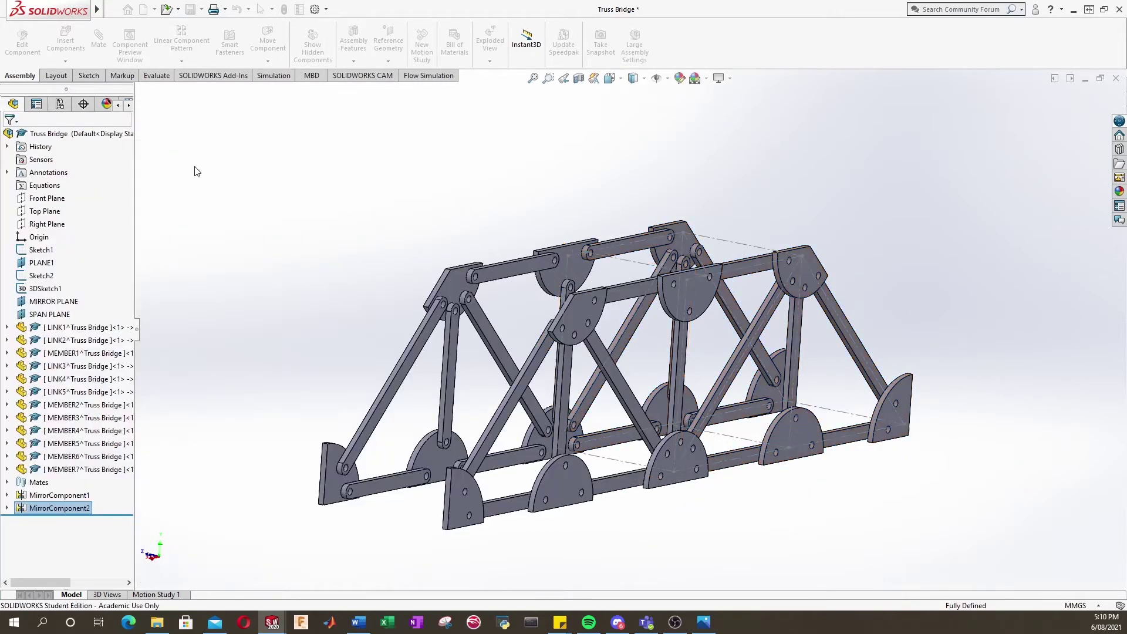
Examine the full-span truss bridge from the opposite side, checking the mirrored link plates and members.
middle_click_drag(657, 336, 406, 425)
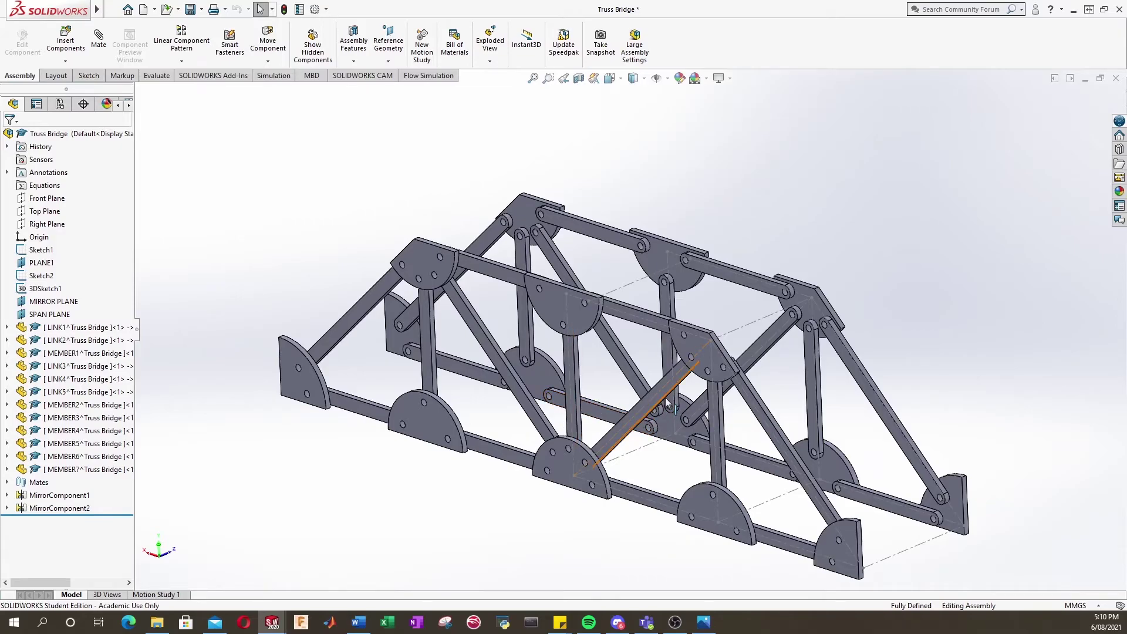
scroll(773, 347, "up", 1)
scroll(773, 346, "down", 1)
scroll(611, 448, "up", 1)
scroll(594, 423, "down", 1)
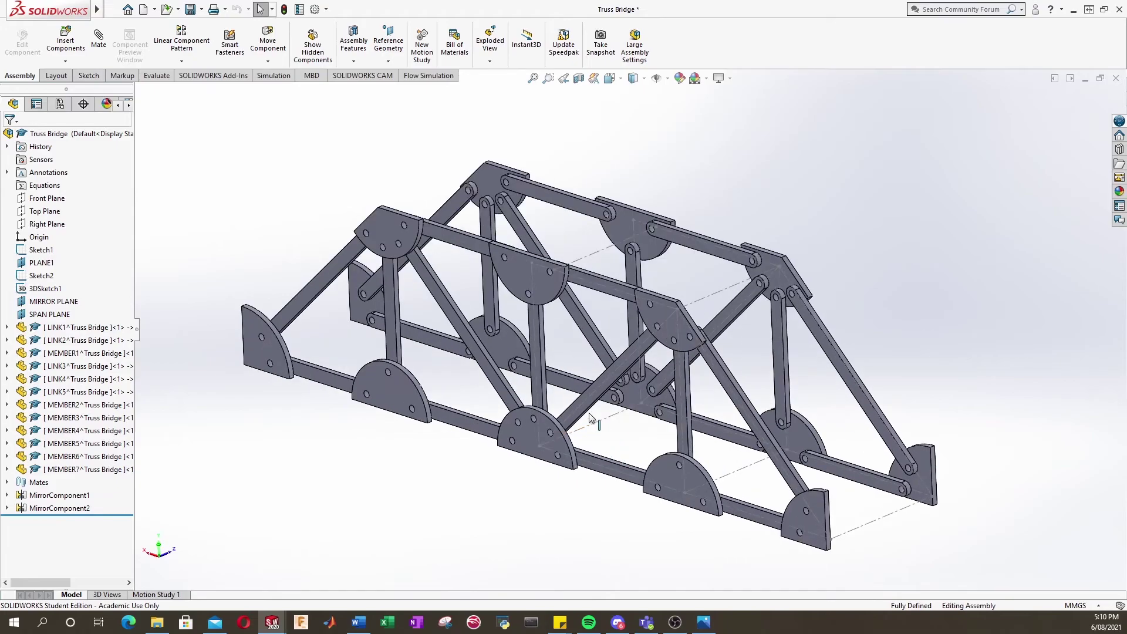
mouse_move(566, 362)
middle_mouse_down()
mouse_move(569, 335)
mouse_move(549, 403)
mouse_move(557, 354)
middle_mouse_up()
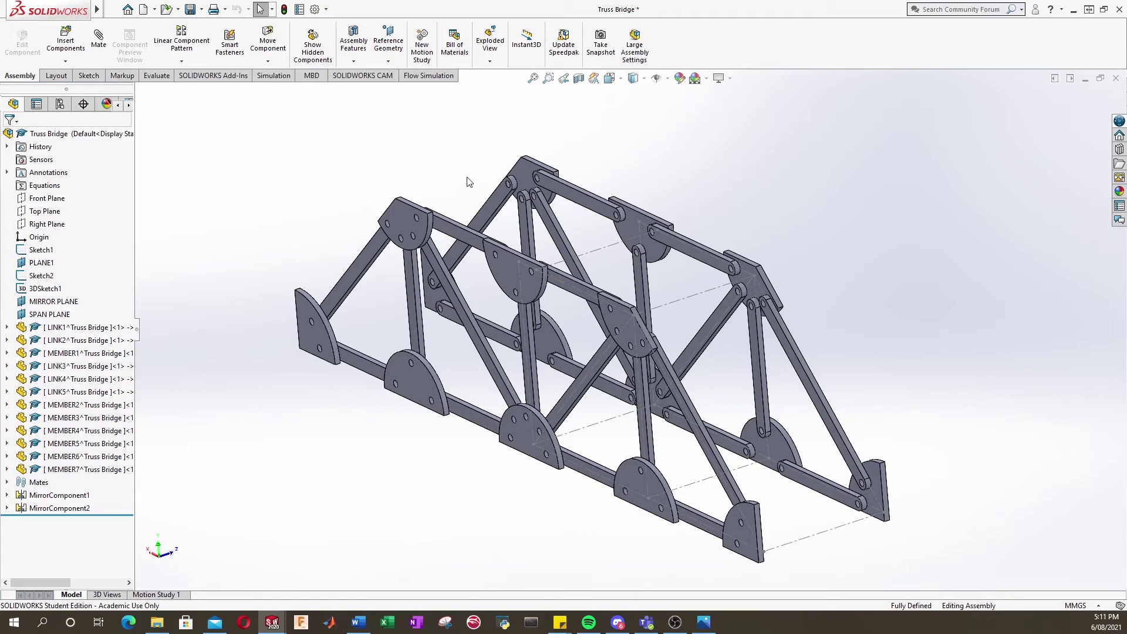
Save the Truss Bridge assembly under its existing name.
middle_click_drag(466, 176, 481, 175)
left_click(112, 9)
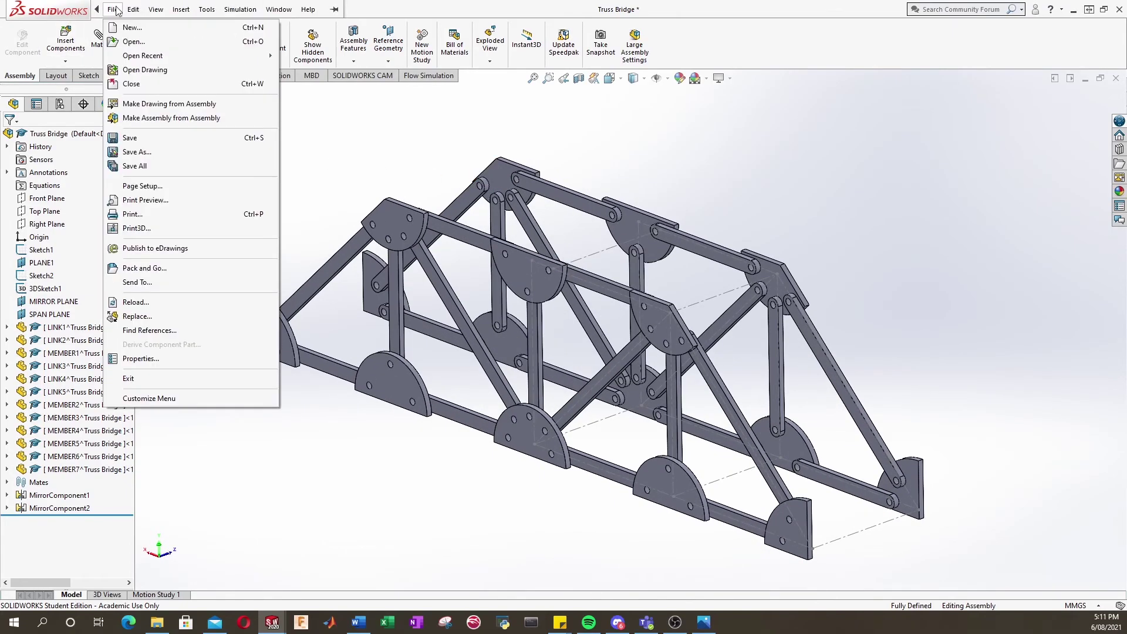
left_click(130, 138)
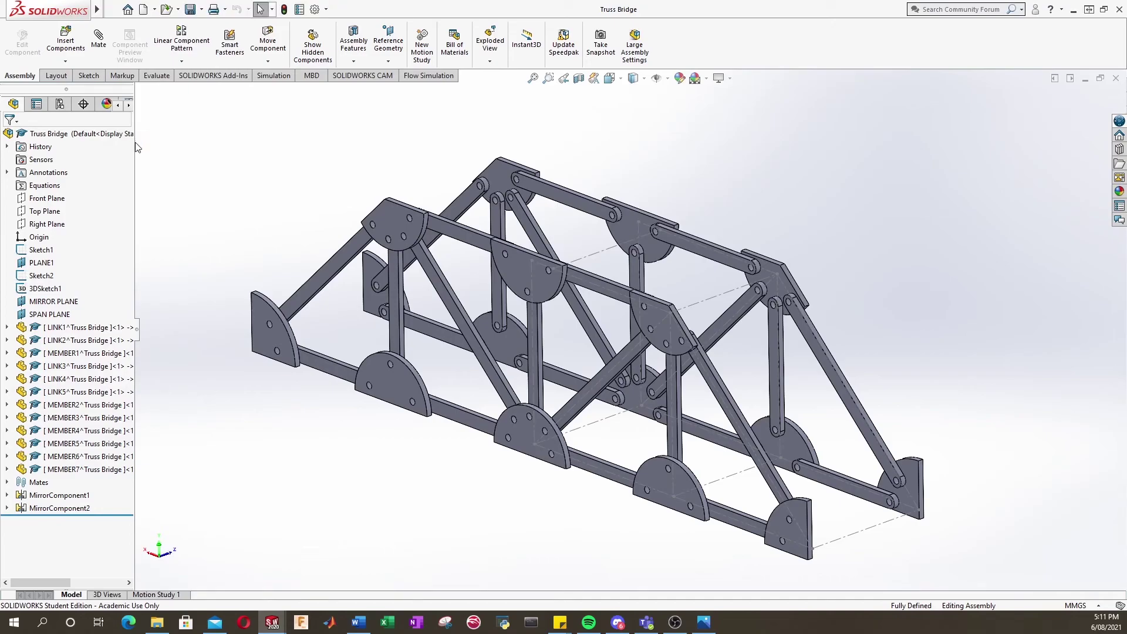